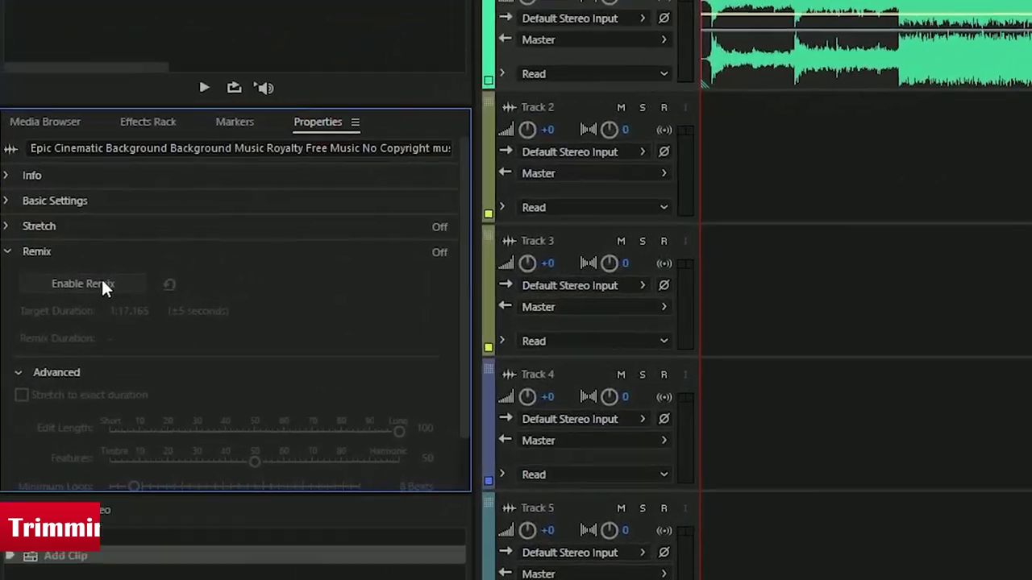
Enable Remix for the background music clip and set its target duration to 0:40.000
left_click(85, 280)
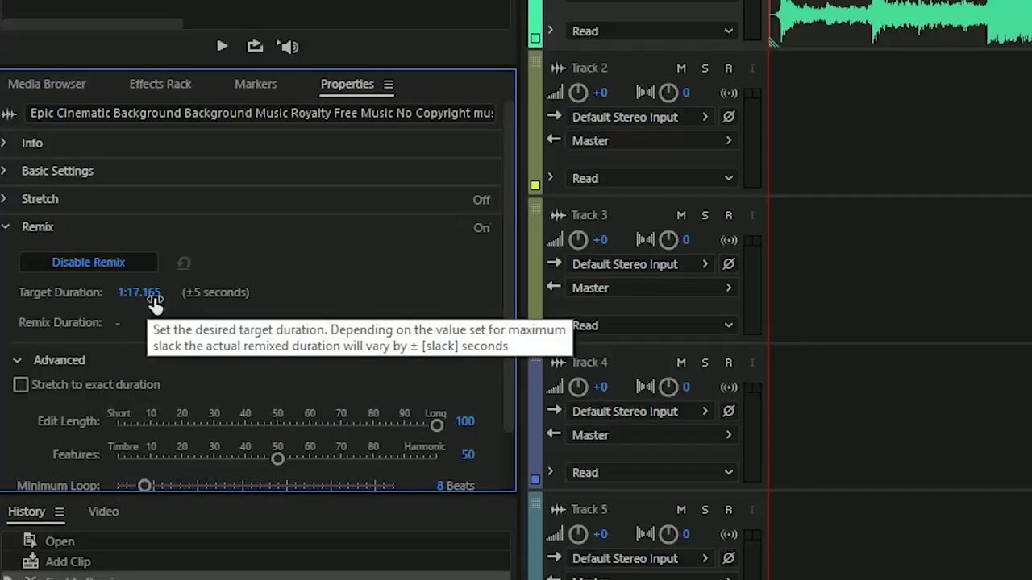
left_click(78, 294)
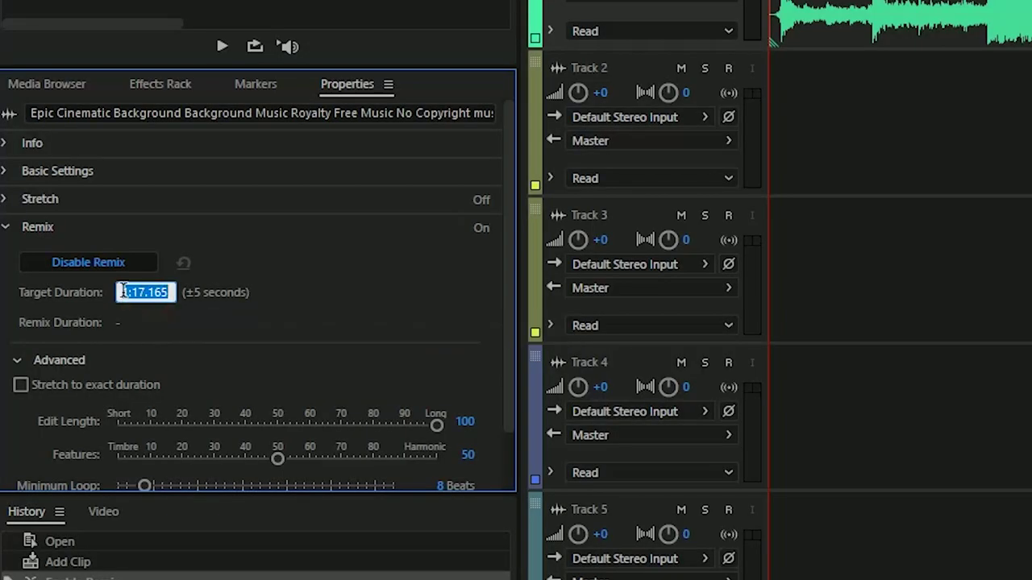
key("BackSpace")
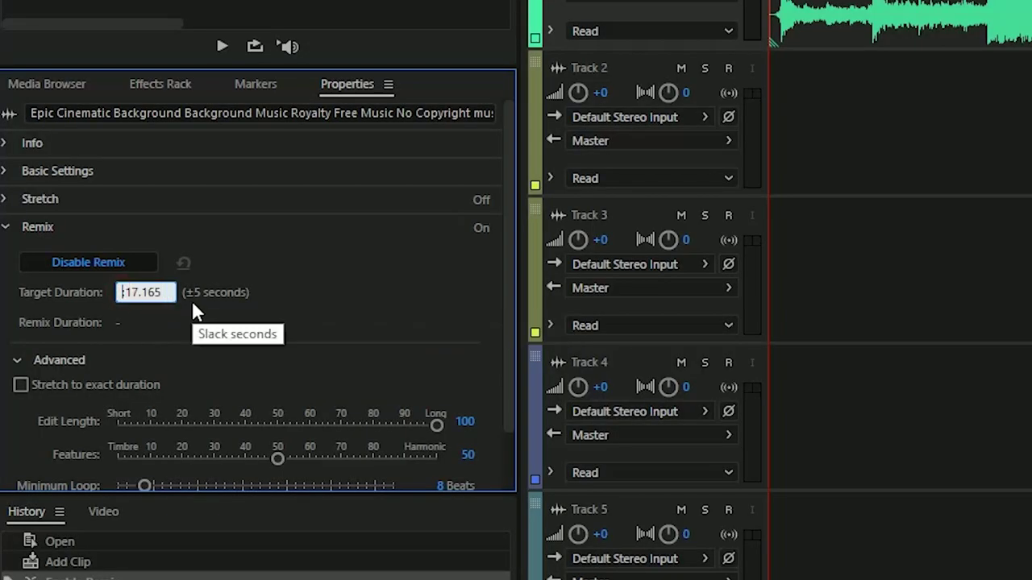
type("0")
key("Right")
key("Right")
key("Right")
key("Right")
key("BackSpace")
key("BackSpace")
key("BackSpace")
type("40.")
key("BackSpace")
key("BackSpace")
key("BackSpace")
type("000")
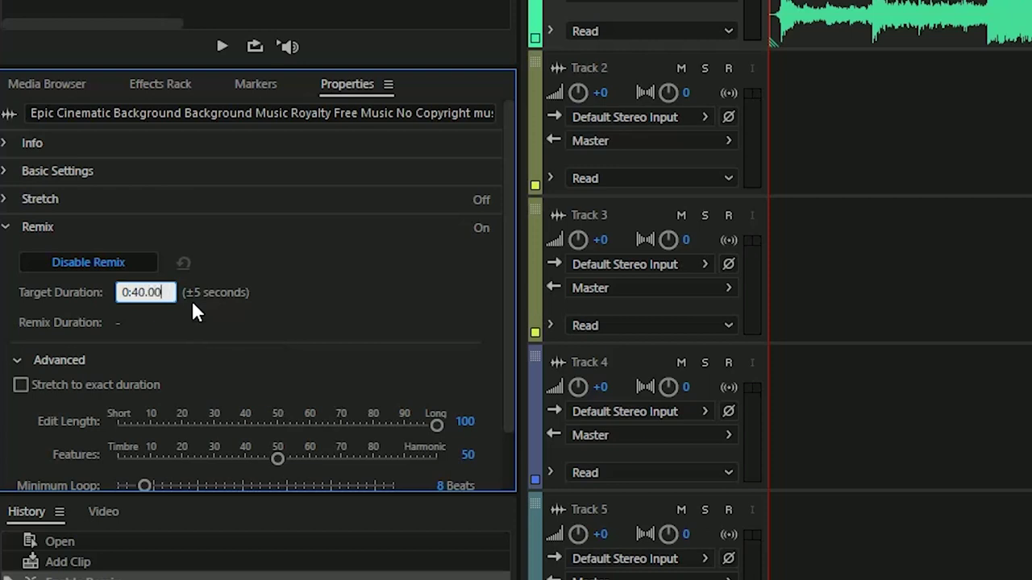
key("Return")
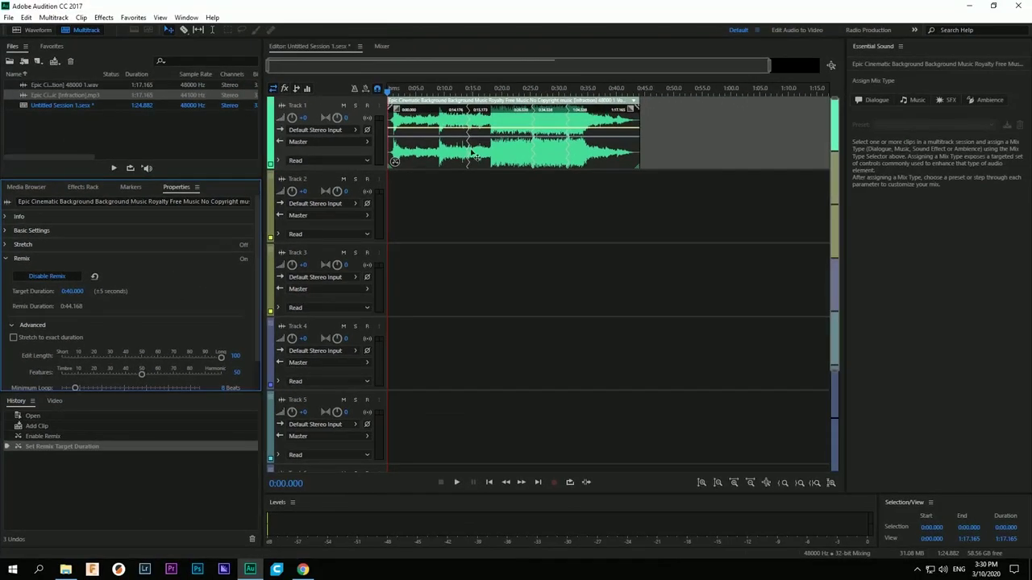
Listen to the remixed music from the first edit point at about 14 seconds, and move to the edit at about 25 seconds
left_click(468, 89)
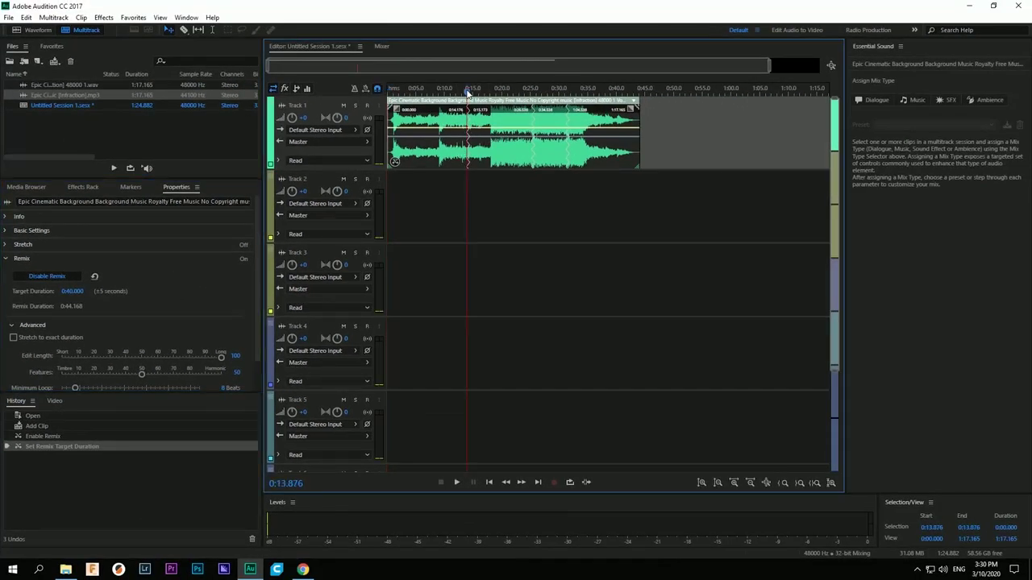
key("space")
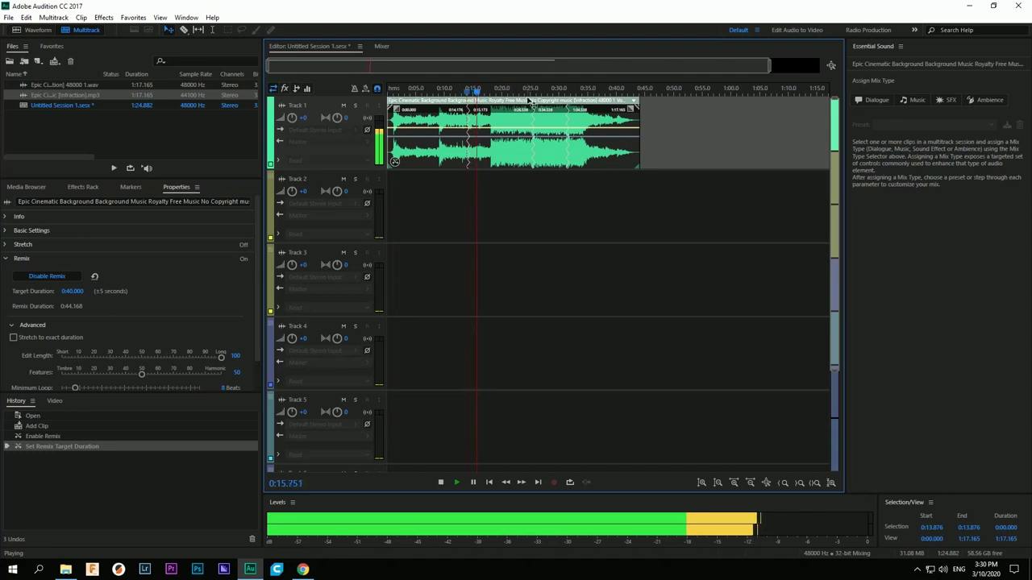
left_click(529, 93)
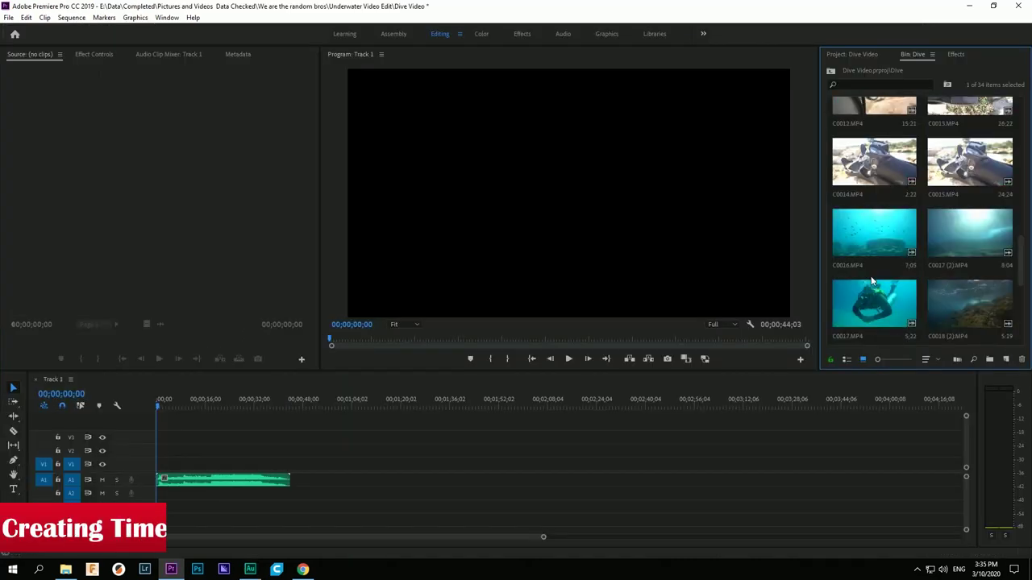
Switch to Premiere Pro, place the C0009.MP4 clip at the start of V1 and play the opening against the music
left_click_drag(162, 495, 165, 466)
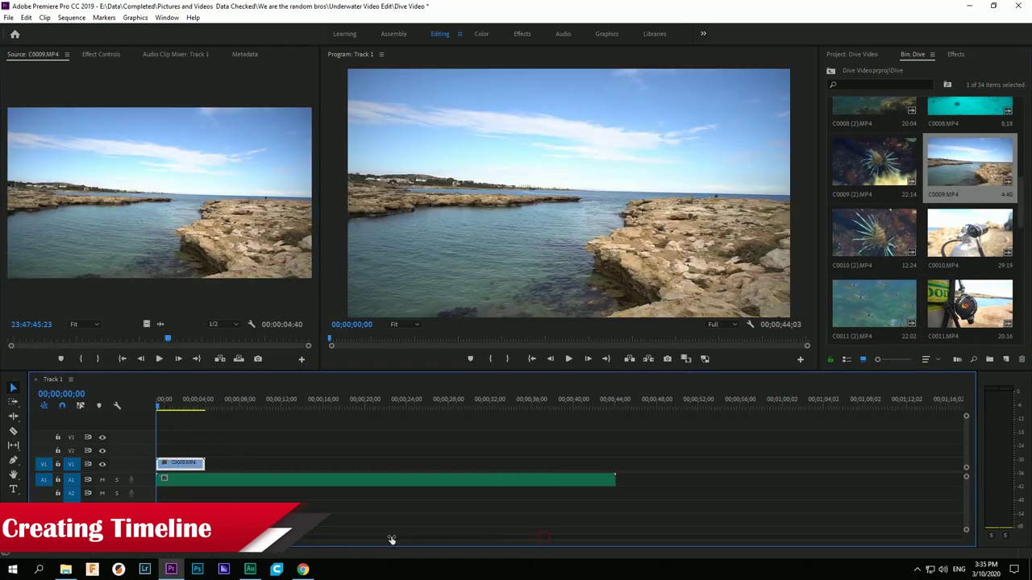
key("backslash")
key("space")
key("space")
Keyframe the opacity of the C0009.MP4 clip so that it fades in to 100% at its start
left_click(101, 54)
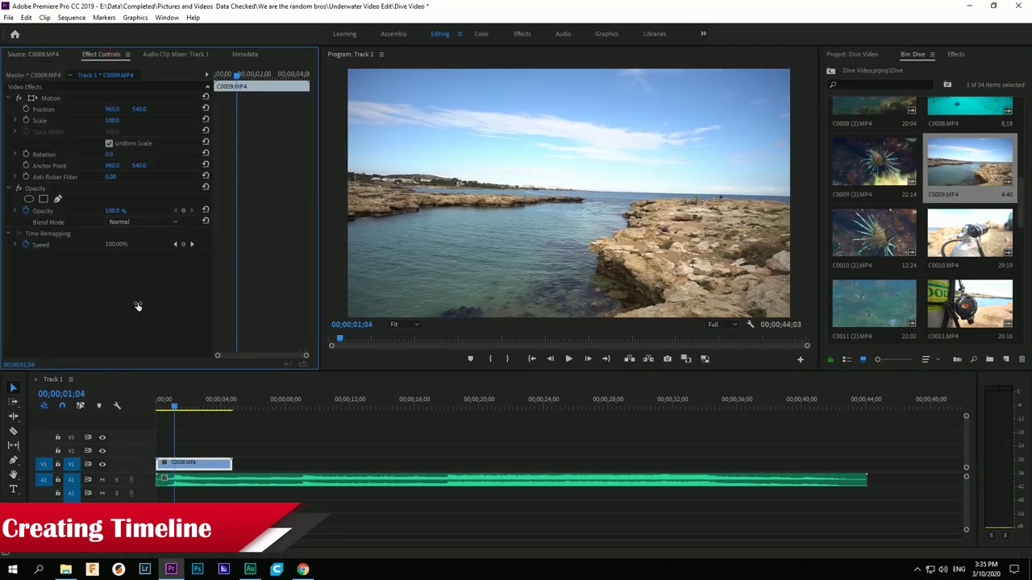
left_click(183, 210)
left_click_drag(237, 74, 215, 74)
left_click_drag(120, 212, 48, 211)
left_click_drag(215, 210, 227, 212)
key("space")
key("space")
left_click(225, 211)
Play the opening with its fade-in and trim the end of the C0009.MP4 clip to about 3 seconds
left_click_drag(243, 74, 214, 74)
key("space")
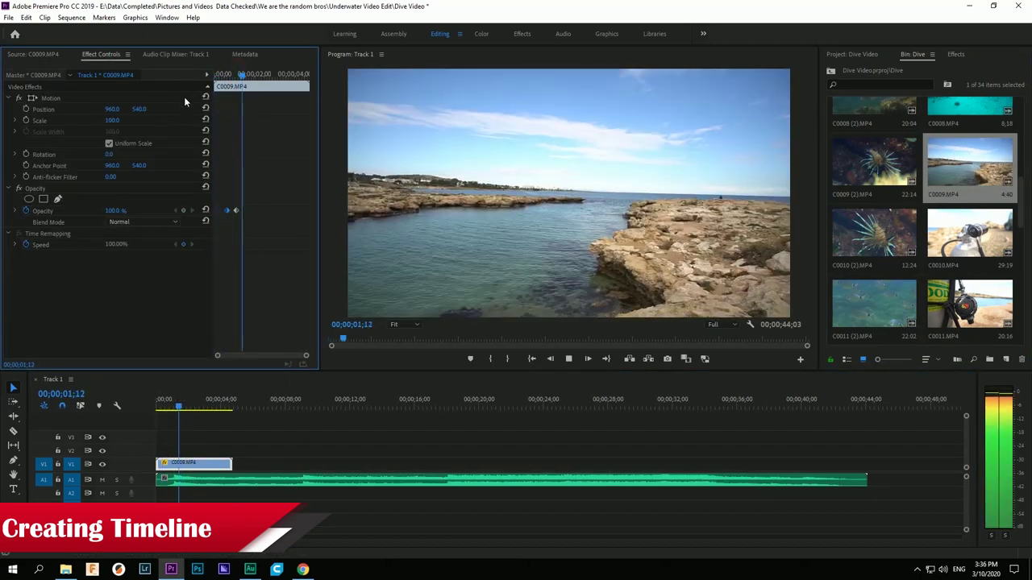
left_click(209, 405)
left_click_drag(230, 465, 209, 464)
Mark an in point in C0011.MP4, add its video after C0009.MP4 on V1 and trim its end to 00;00;05;08
double_click(961, 300)
left_click_drag(221, 339, 191, 341)
key("i")
left_click_drag(146, 324, 230, 463)
key("space")
key("space")
left_click_drag(337, 465, 241, 464)
Add a marked portion of C0013.MP4 to V1 after the C0011.MP4 clip and play it with the music
scroll(882, 299, "down", 2)
double_click(970, 233)
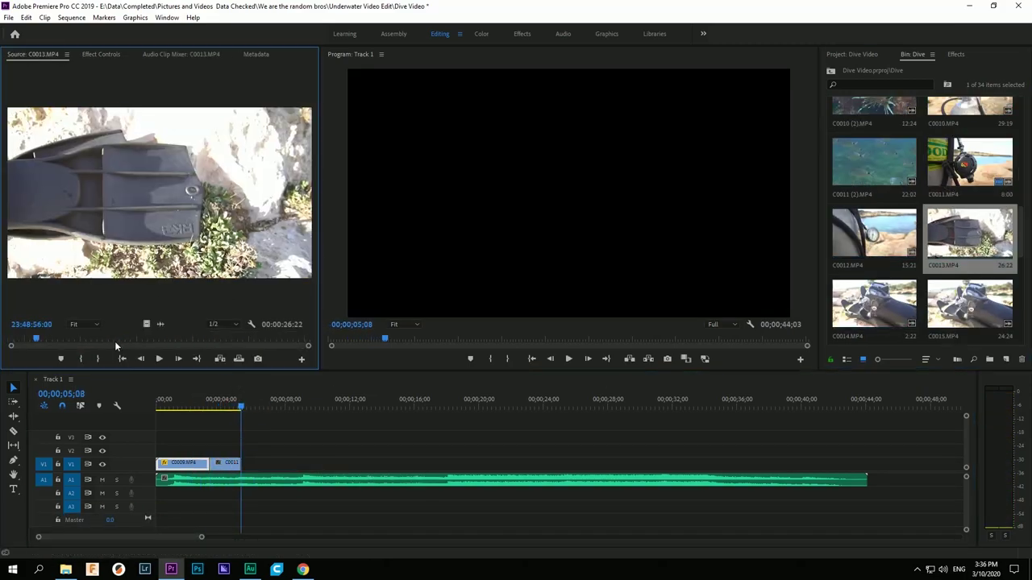
left_click_drag(159, 193, 274, 464)
left_click(233, 405)
key("space")
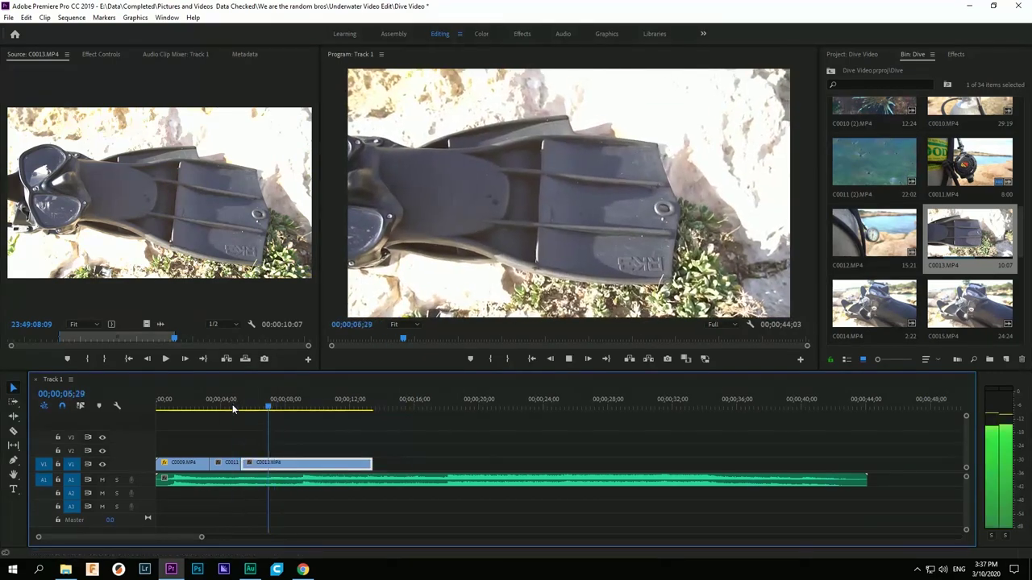
Set the speed of the C0013.MP4 clip to 200% and play it back
right_click(300, 464)
left_click(334, 357)
type("200")
key("Return")
key("space")
Set the speed of the C0013.MP4 clip to 250%
right_click(283, 464)
left_click(317, 355)
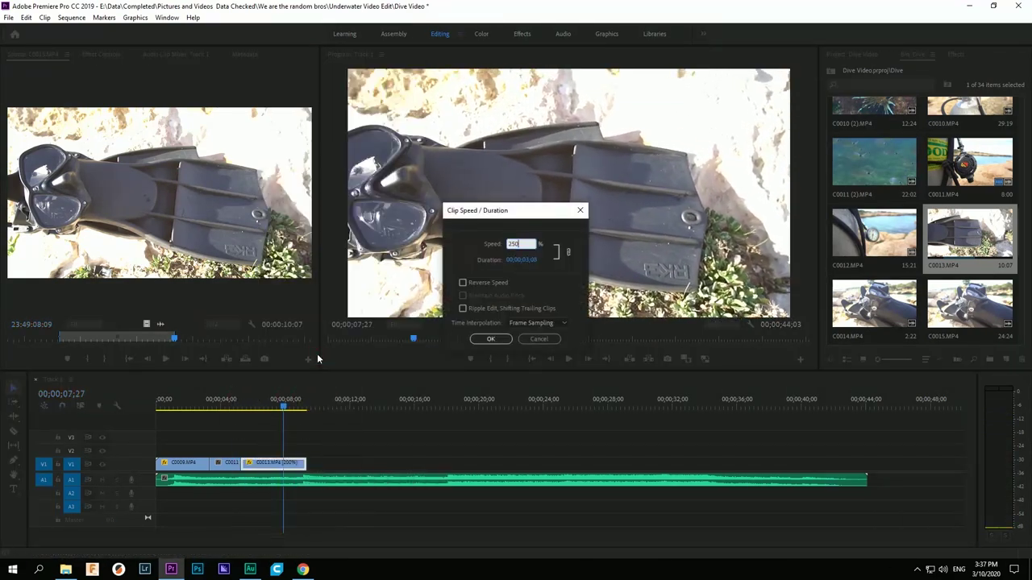
type("250")
key("Return")
Play the sped-up C0013.MP4 clip and trim its end to 00;00;07;06
key("space")
left_click(233, 406)
key("space")
left_click_drag(293, 465, 272, 464)
Add the C0012.MP4 video to V1 after the C0013.MP4 clip and trim its end to 00;00;09;05
scroll(910, 312, "up", 3)
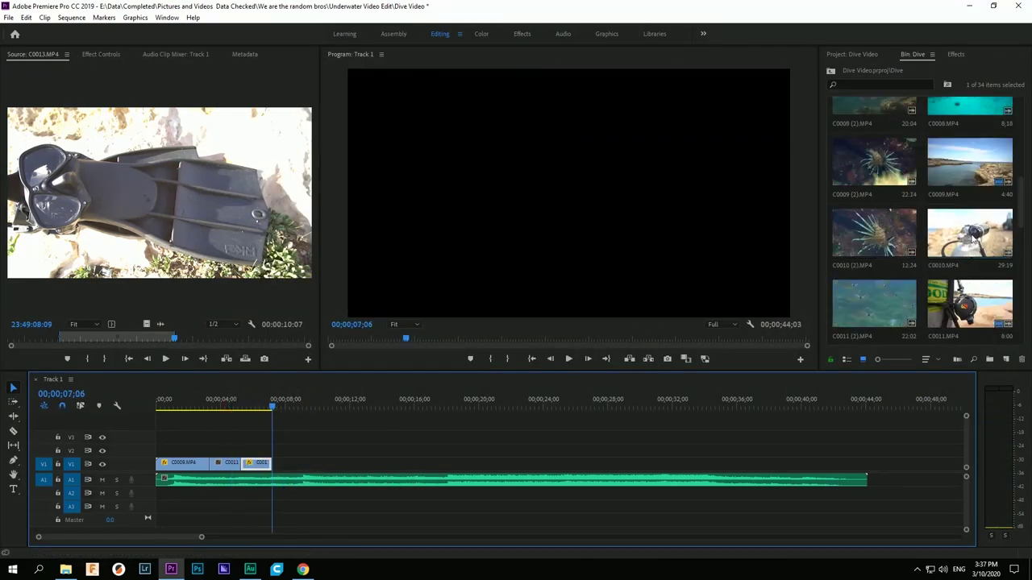
scroll(890, 242, "down", 6)
scroll(890, 242, "up", 3)
double_click(874, 234)
left_click_drag(147, 324, 273, 465)
mouse_move(321, 405)
left_mouse_down()
mouse_move(337, 406)
mouse_move(303, 406)
left_mouse_up()
left_click_drag(526, 465, 304, 465)
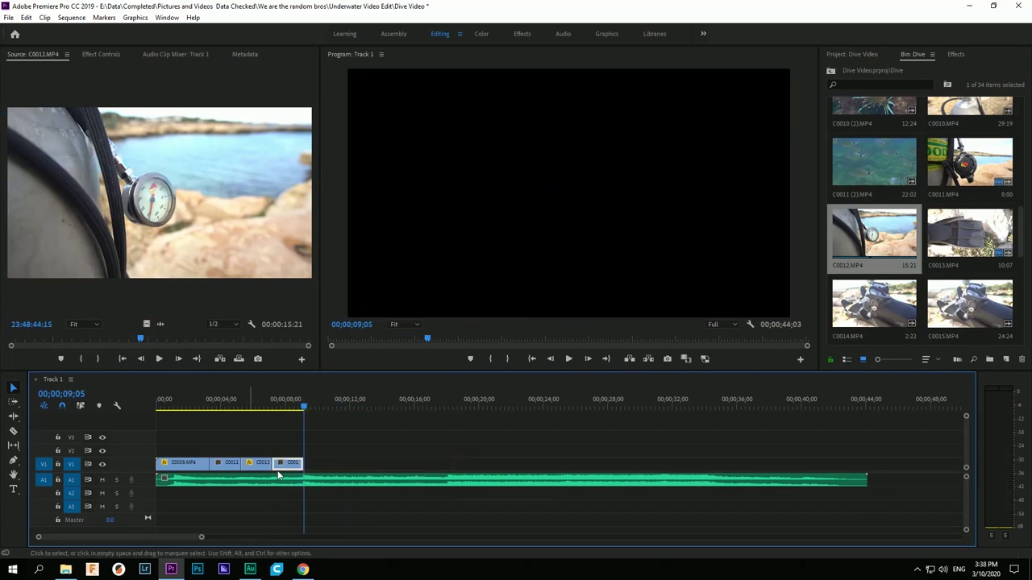
Add the C0004.MP4 video to V1 directly after the C0012.MP4 clip
scroll(910, 232, "up", 5)
double_click(873, 164)
left_click_drag(146, 325, 314, 465)
Add the C0008 (2).MP4 video to V1 after the C0004.MP4 clip and show its effect settings
left_click(369, 406)
double_click(874, 268)
left_click_drag(146, 324, 377, 465)
left_click(109, 54)
Add the C0017 (2).MP4 video to V1 after the C0008 (2).MP4 clip
scroll(909, 242, "down", 5)
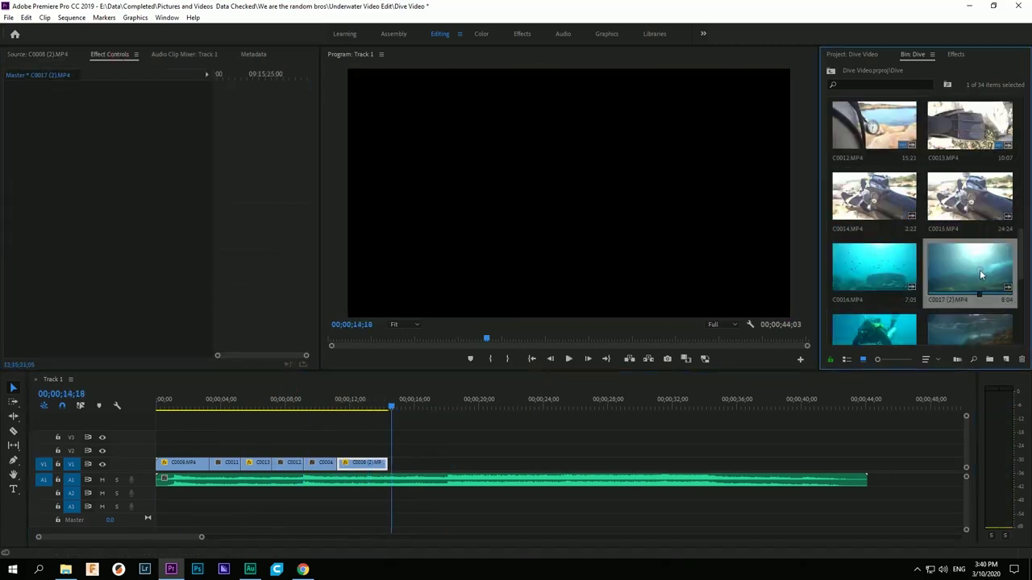
double_click(972, 272)
left_click_drag(146, 324, 400, 465)
key("o")
Add further underwater footage from the Dive bin to V1, marking the out point of the source clip
scroll(873, 237, "down", 5)
double_click(970, 234)
left_click_drag(147, 324, 512, 464)
scroll(955, 267, "up", 1)
double_click(969, 234)
key("o")
key("Return")
Add the C0010 (2).MP4 video to V1 and move the slowed C0023.MP4 clip back to close the gap
scroll(909, 242, "up", 4)
double_click(874, 304)
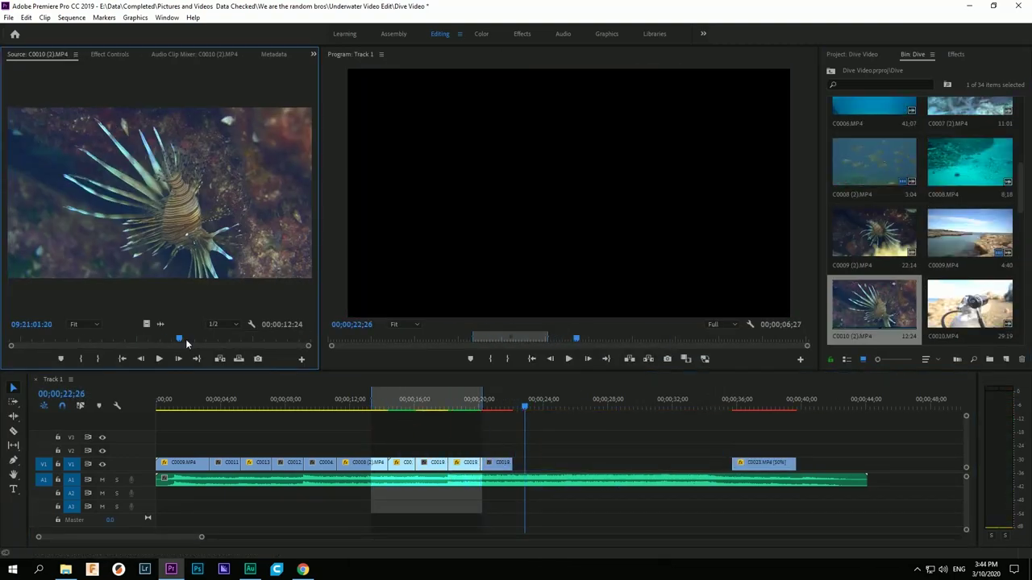
left_click_drag(147, 324, 532, 464)
left_click(101, 54)
left_click_drag(764, 464, 608, 464)
Mark an out point in C00102222.MP4 and add its video at the end of the clips on V1
scroll(893, 241, "up", 3)
double_click(874, 196)
left_click(104, 359)
left_click_drag(147, 324, 721, 464)
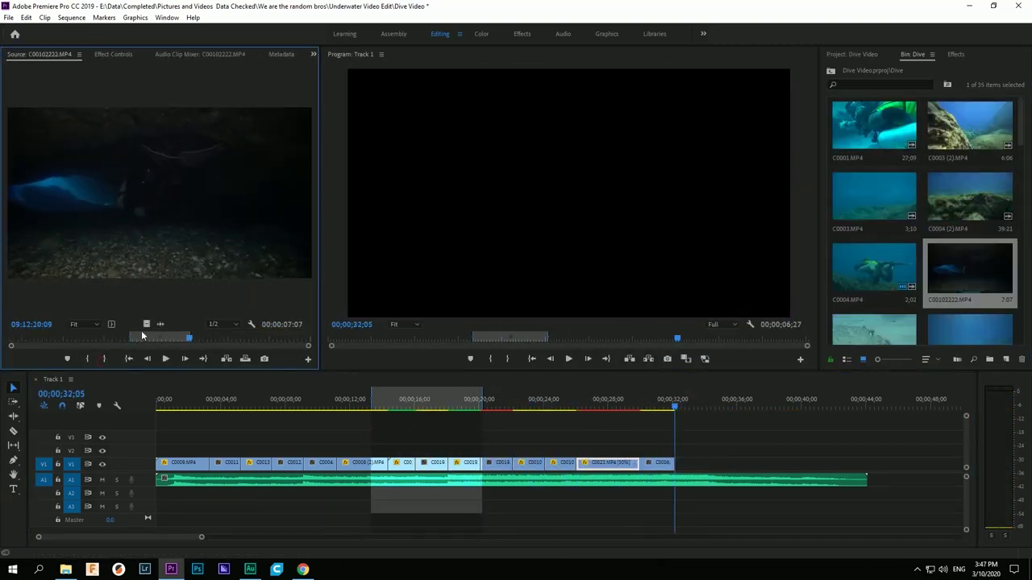
Mark the wanted portion of C0025.MP4, add its video after C00102222.MP4 on V1 and show its effect settings
scroll(919, 225, "up", 5)
scroll(919, 226, "down", 5)
double_click(976, 274)
scroll(919, 274, "down", 1)
double_click(874, 304)
left_click(102, 359)
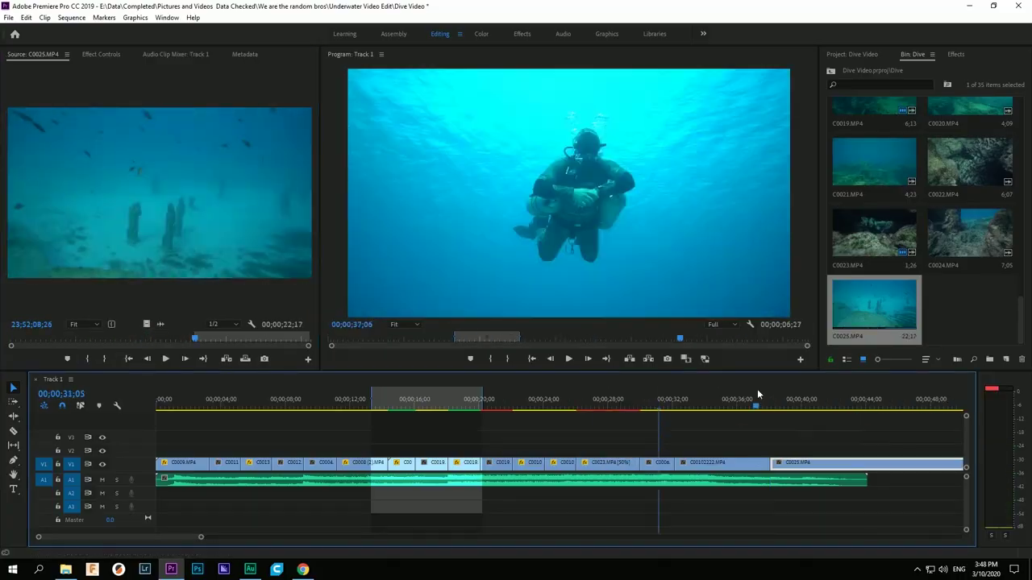
left_click(101, 54)
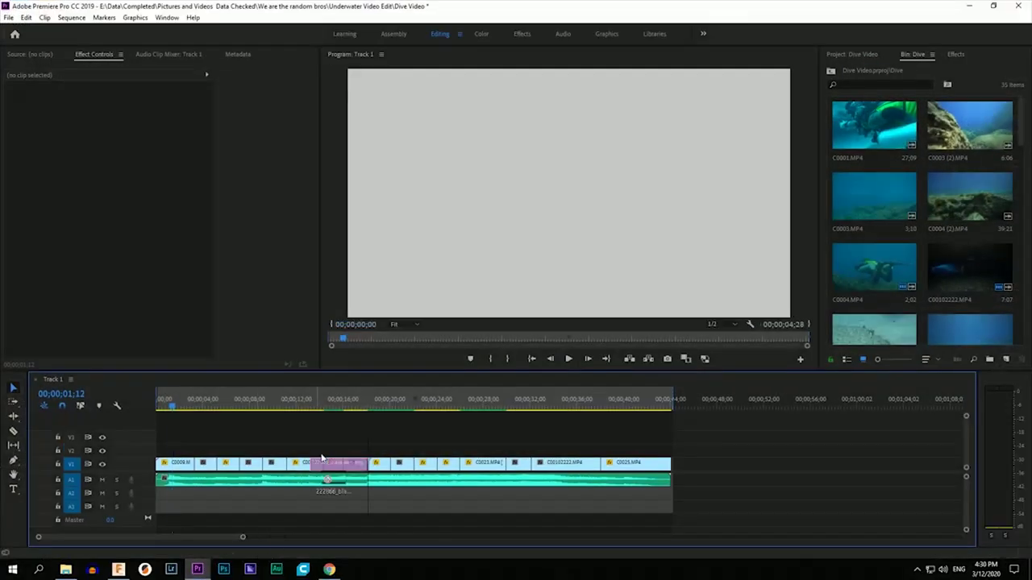
Place the 222866_black-bars-png.png image on V3 and extend it over the full length of the video clips
left_click_drag(321, 457, 519, 446)
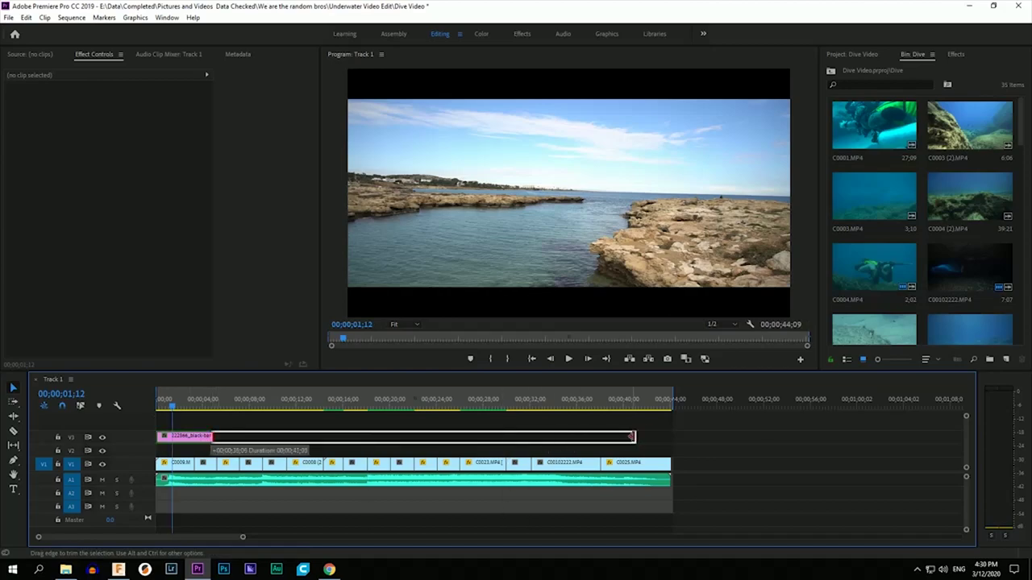
left_click_drag(633, 437, 668, 437)
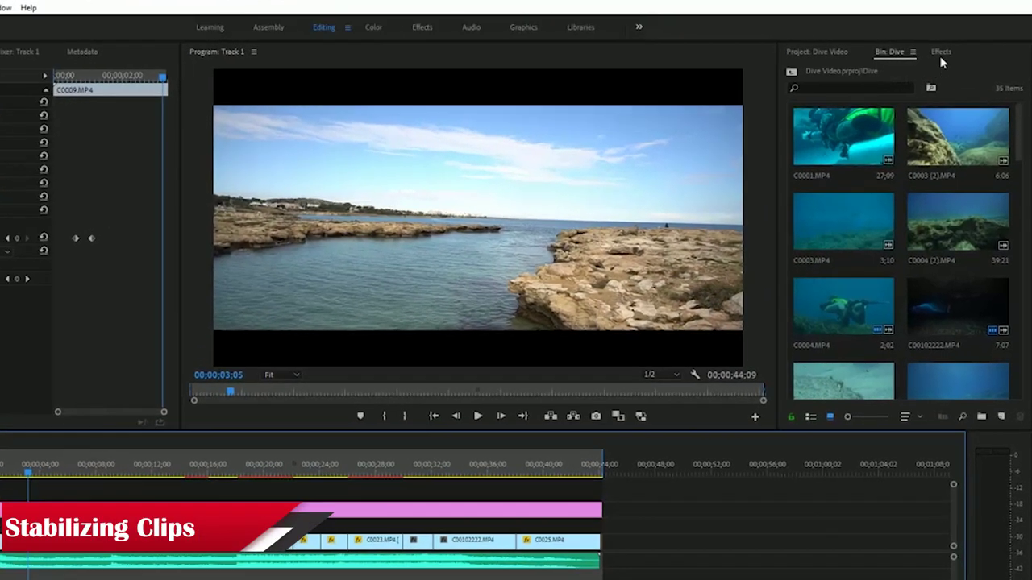
Find the Warp Stabilizer effect with the search "warp", apply it to the C0009.MP4 clip and open its Smoothness value
left_click(940, 52)
left_click(852, 69)
type("wa")
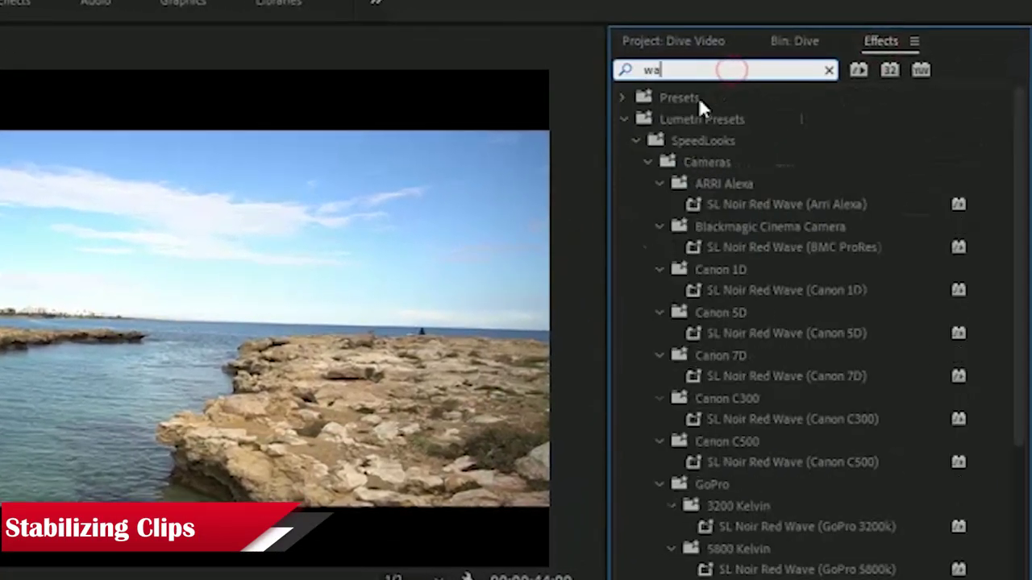
type("rp")
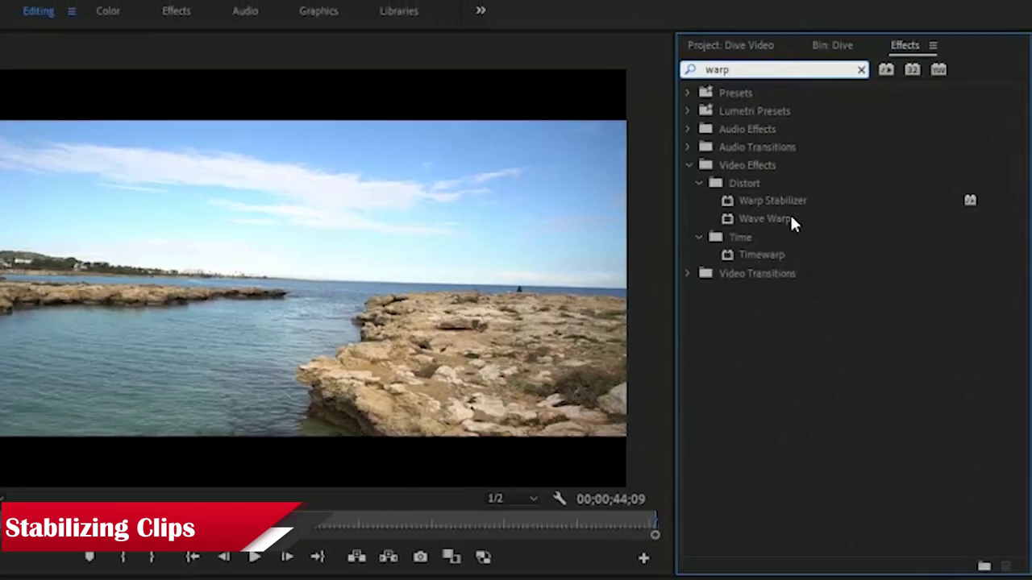
left_click_drag(773, 200, 0, 579)
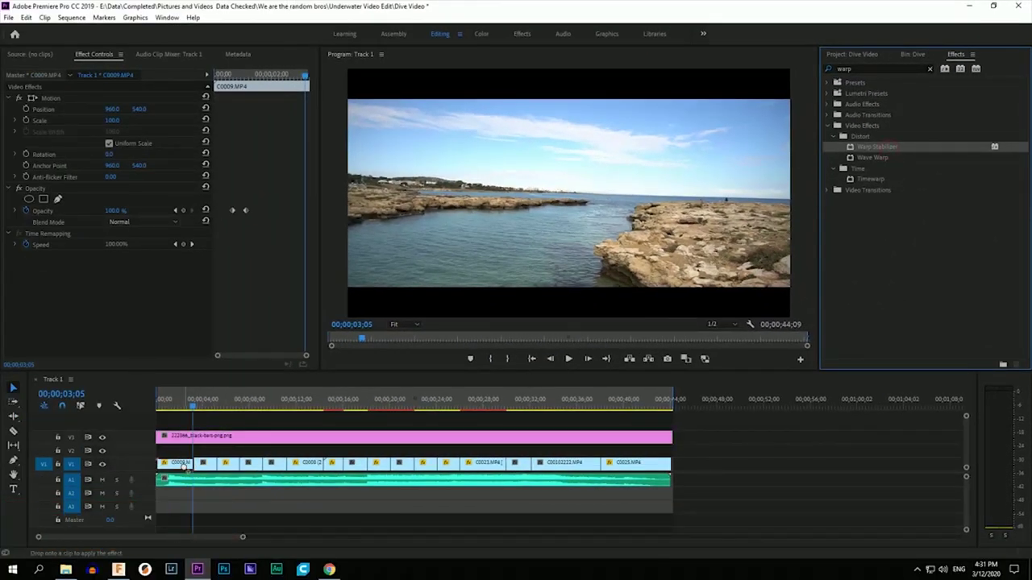
left_click_drag(184, 467, 184, 466)
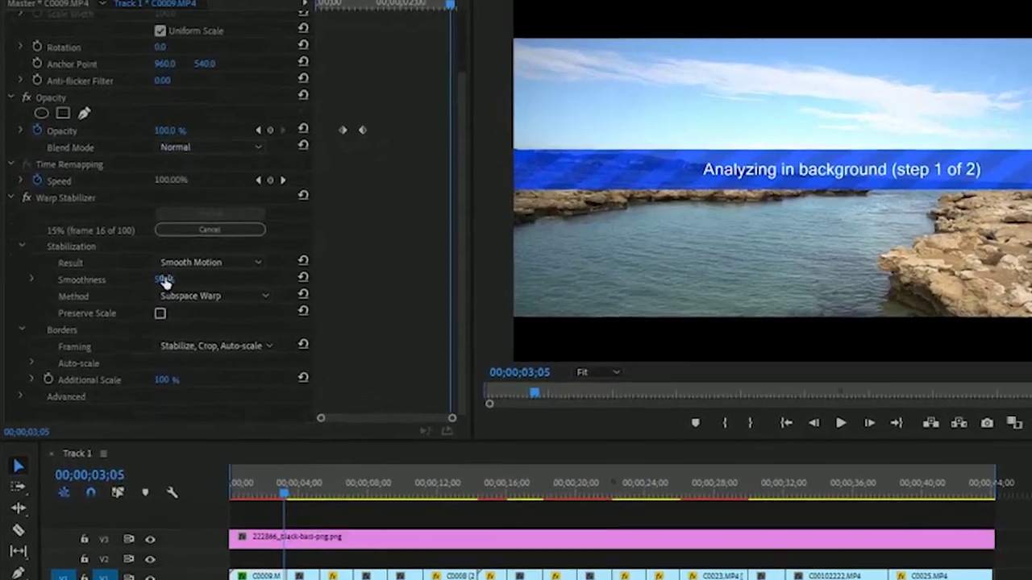
left_click(113, 311)
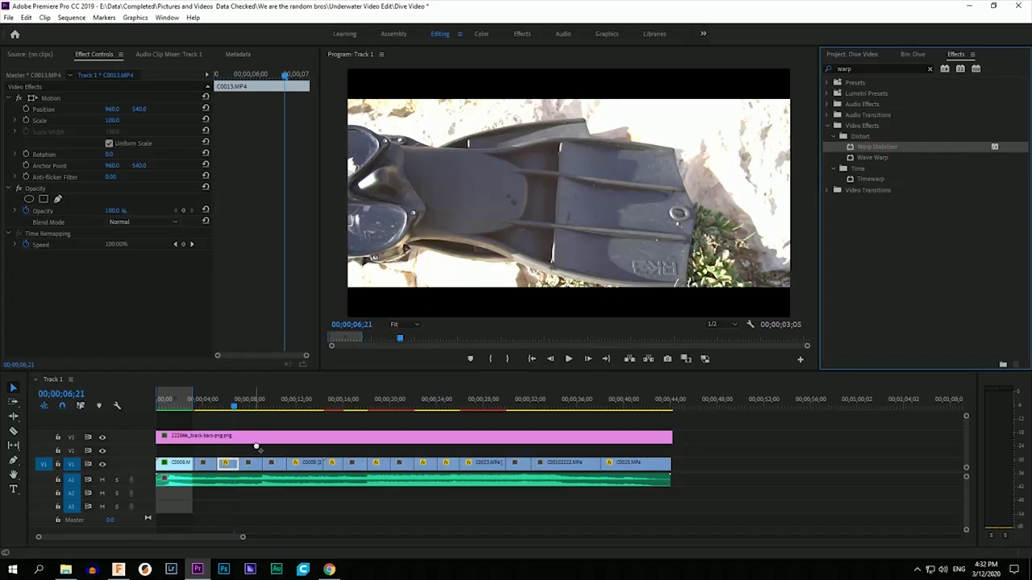
Nest the sped-up C0013.MP4 clip into a sequence named Fins
left_click_drag(228, 464, 229, 465)
right_click(230, 467)
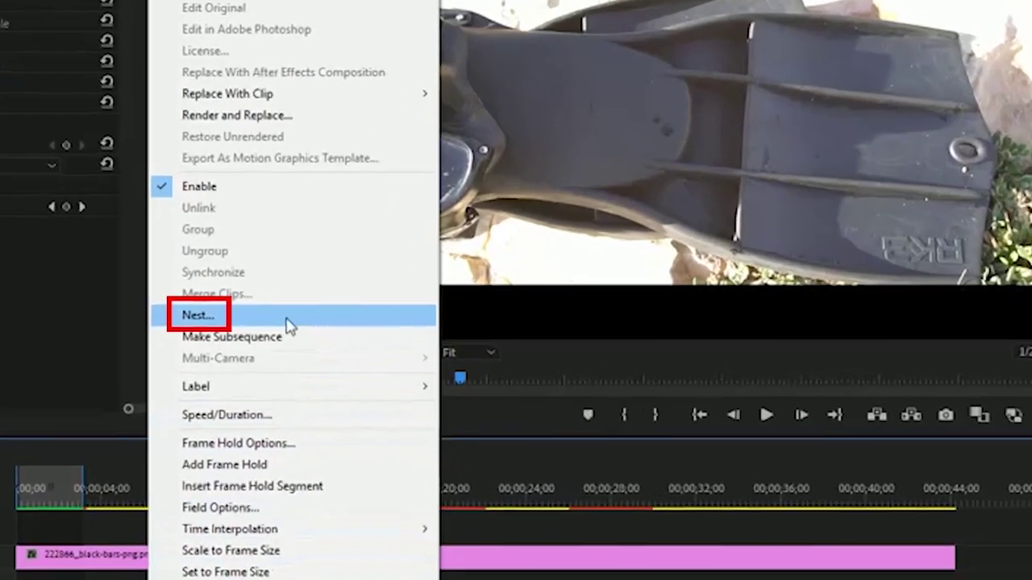
left_click(287, 320)
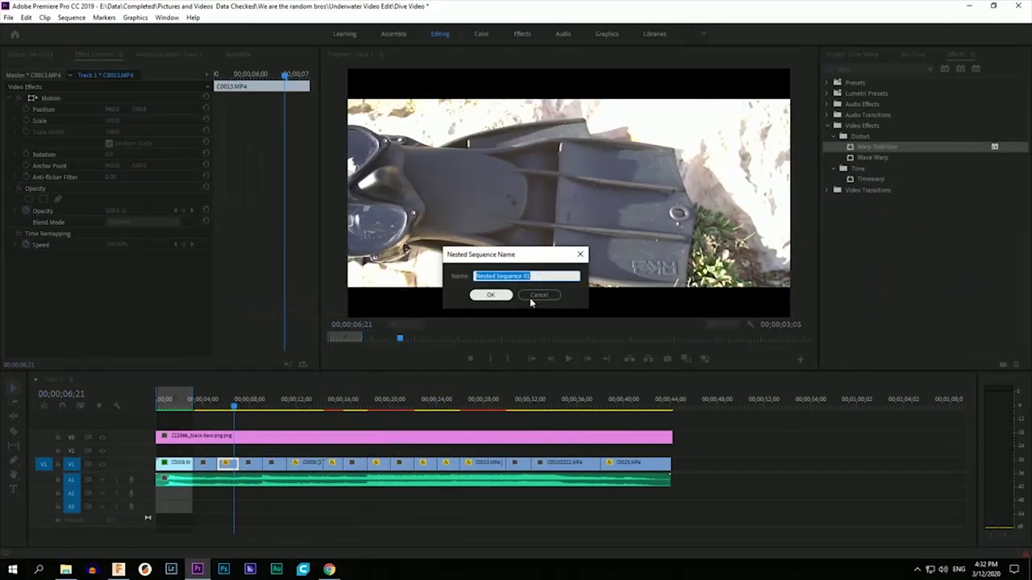
type("Fins")
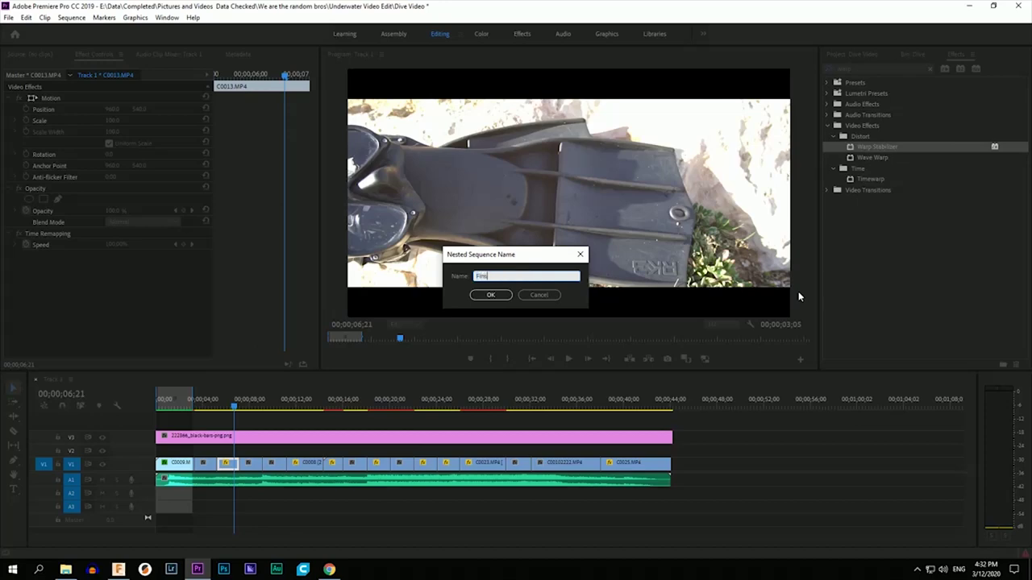
key("Return")
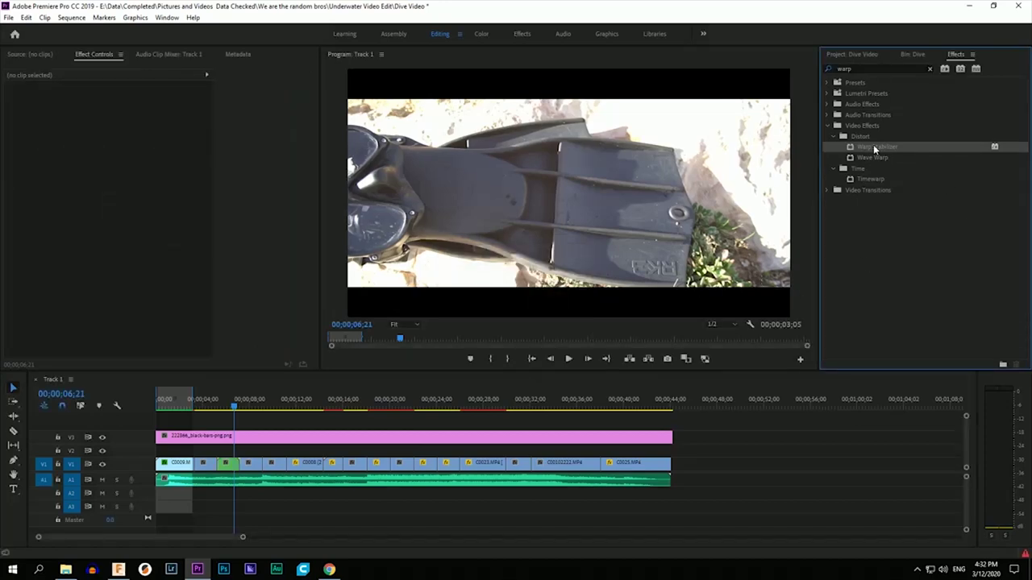
Apply Warp Stabilizer to the nested Fins clip and open its Smoothness value
left_click_drag(364, 366, 236, 473)
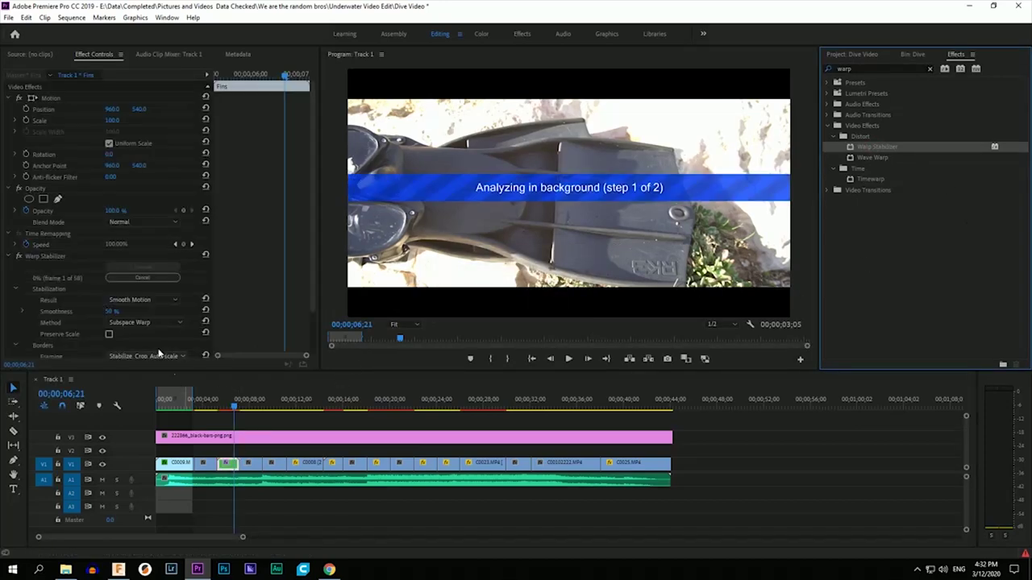
left_click(121, 311)
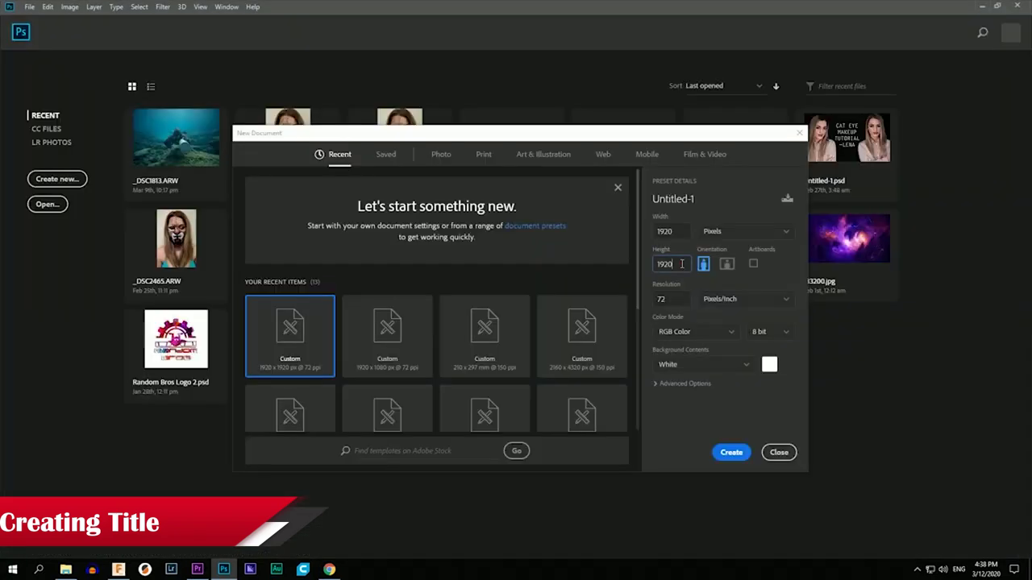
Switch to Photoshop and create a new 1920 by 1080 pixel RGB document at 72 pixels/inch with a white background
key("Return")
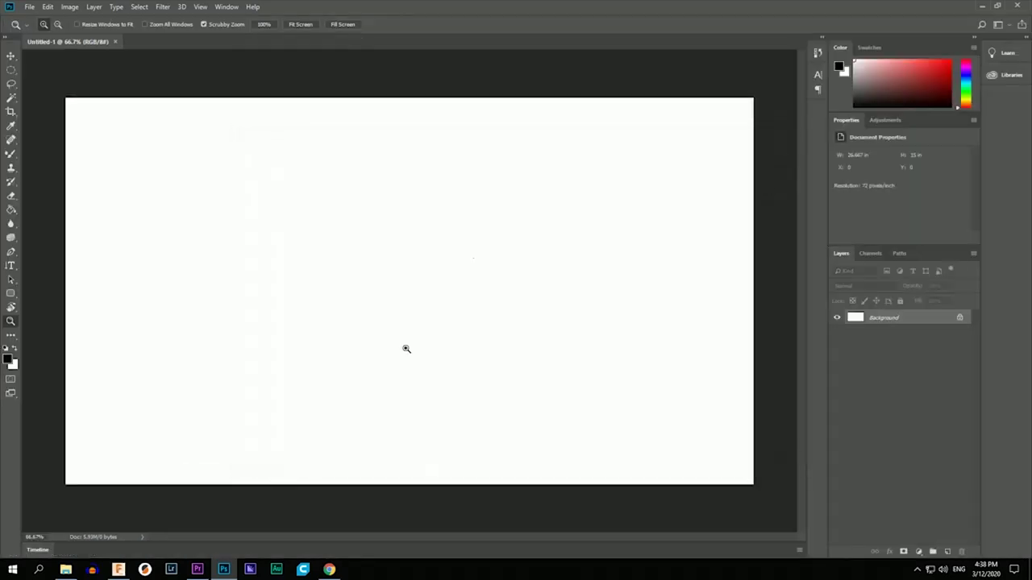
Add the red title text RANDOM BROS on two lines in the Mionta font and position it in the middle of the canvas
key("t")
left_click(255, 304)
type("RANDOM BRO")
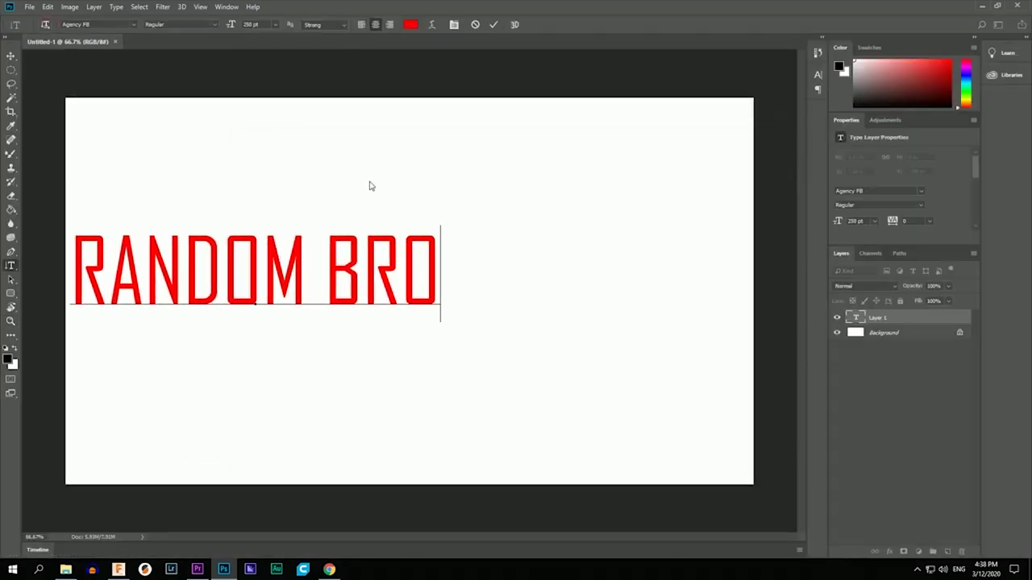
type("S")
key("ctrl+Return")
left_click_drag(377, 305, 530, 300)
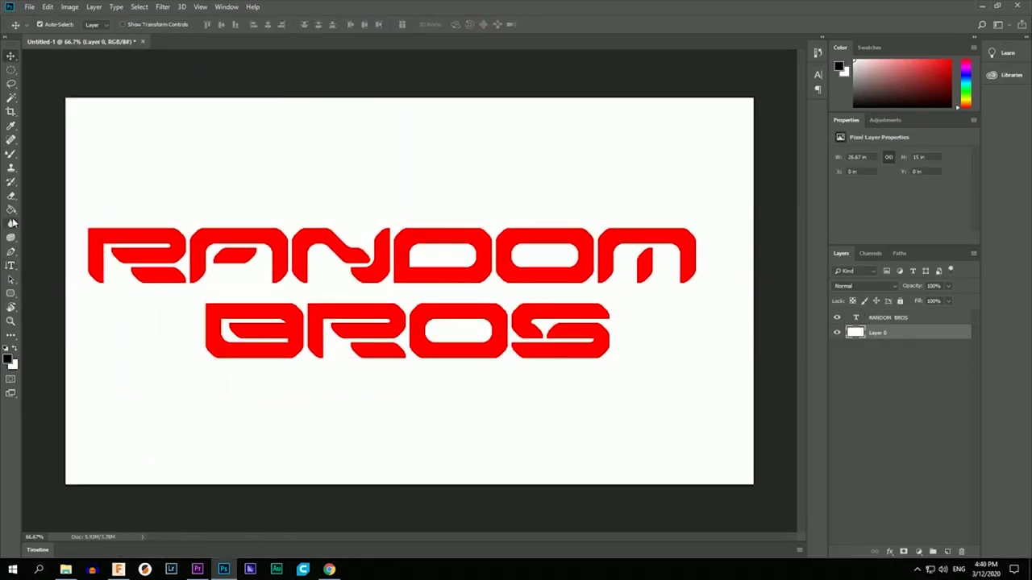
Fill the background layer with black, hide the text layer and cut its letter shapes out of the black layer
left_click(150, 403)
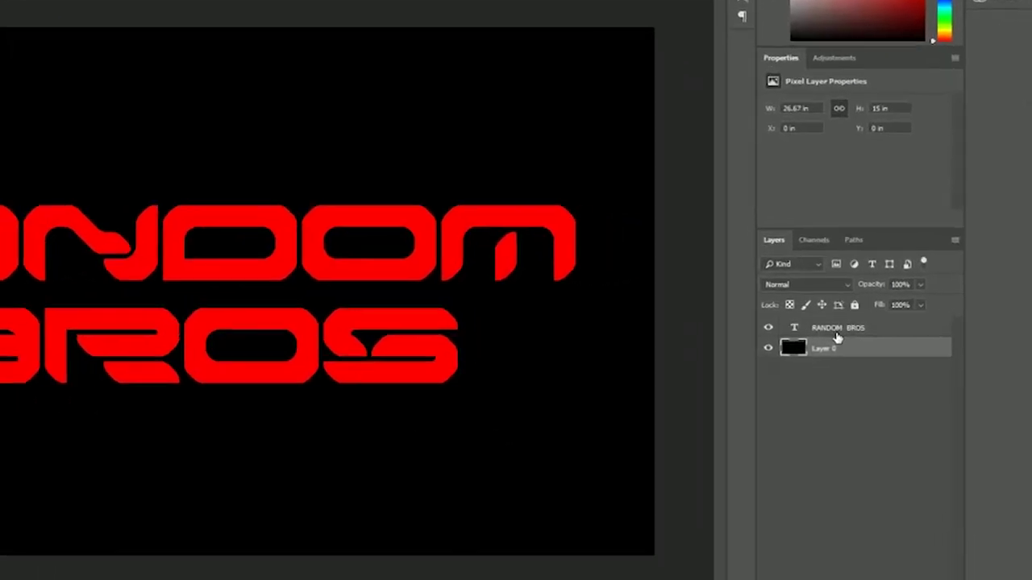
left_click(883, 317)
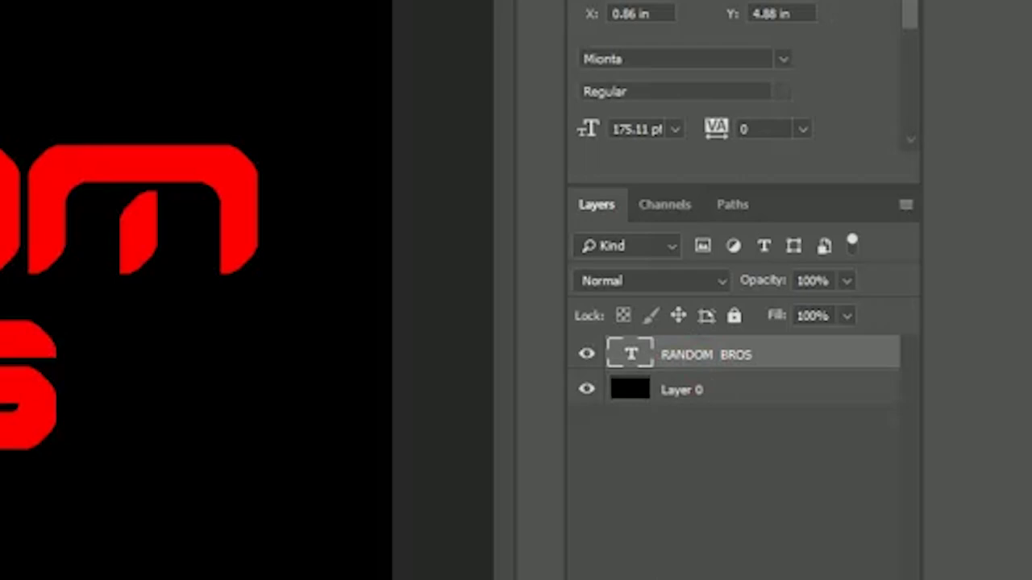
left_click(636, 356, "ctrl")
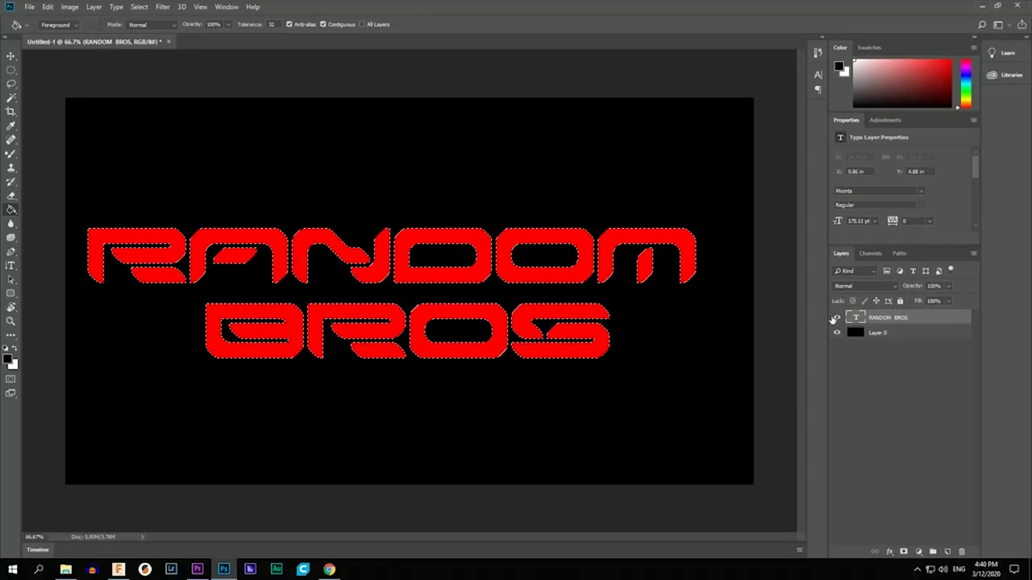
left_click(835, 318)
left_click(854, 334)
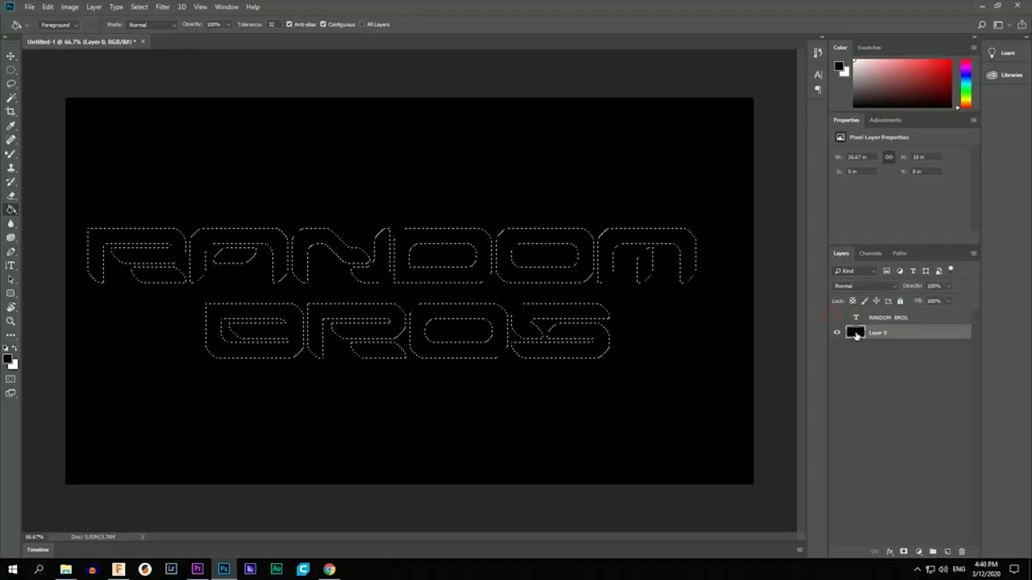
key("Delete")
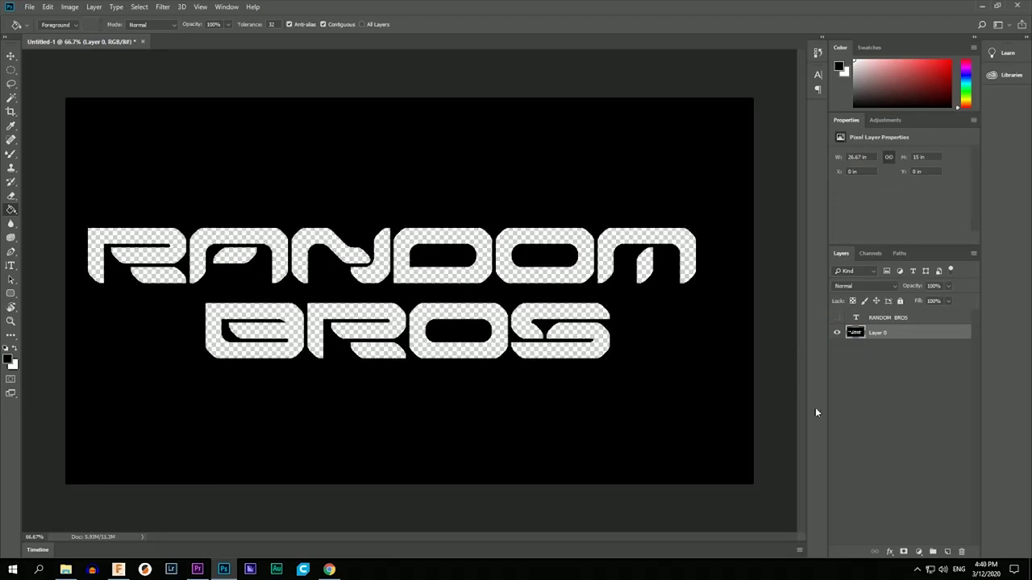
Save the title to the Desktop as a Photoshop file and as the PNG image RB openning.png
key("ctrl+shift+s")
left_click(113, 234)
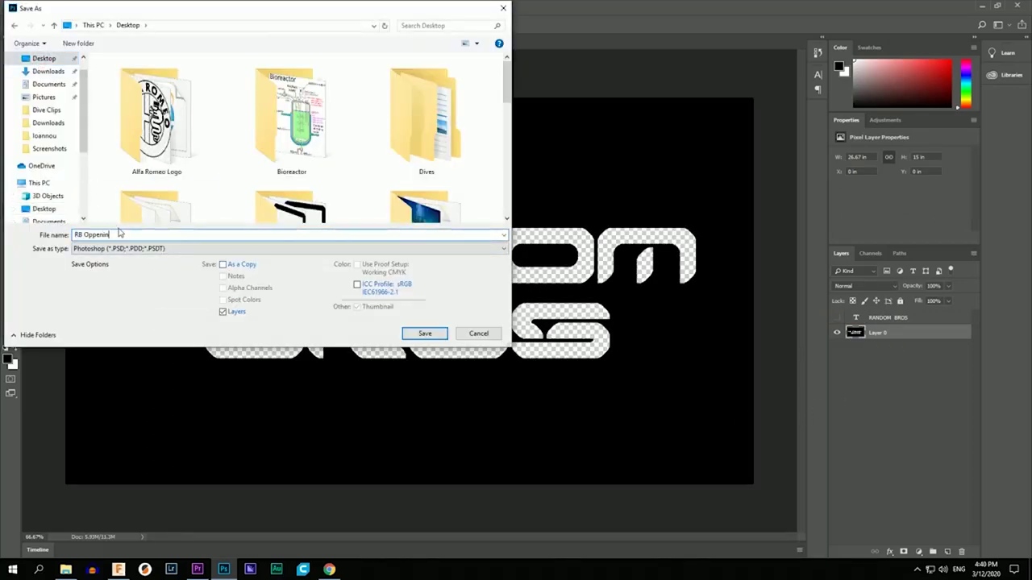
key("Return")
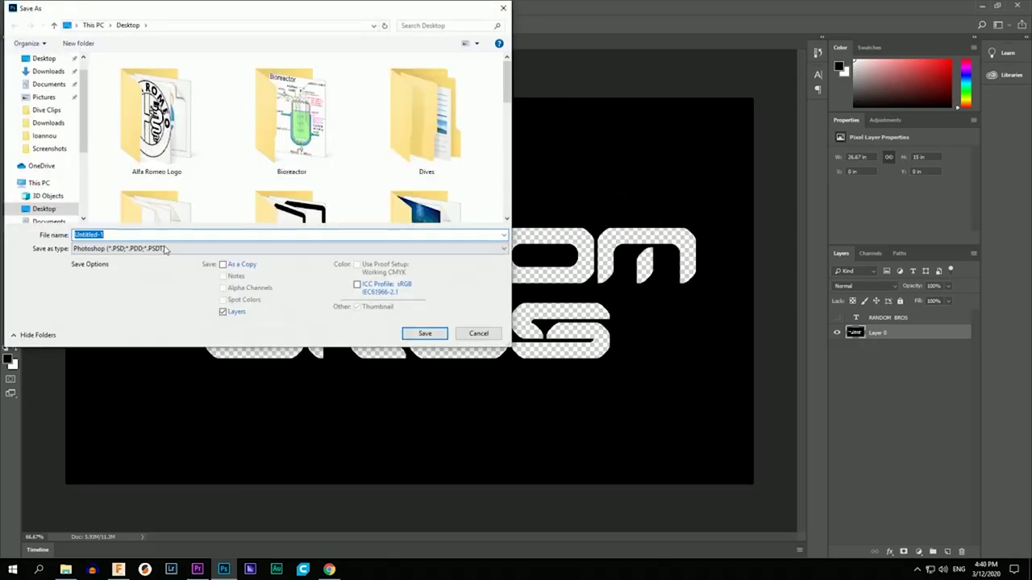
left_click(103, 248)
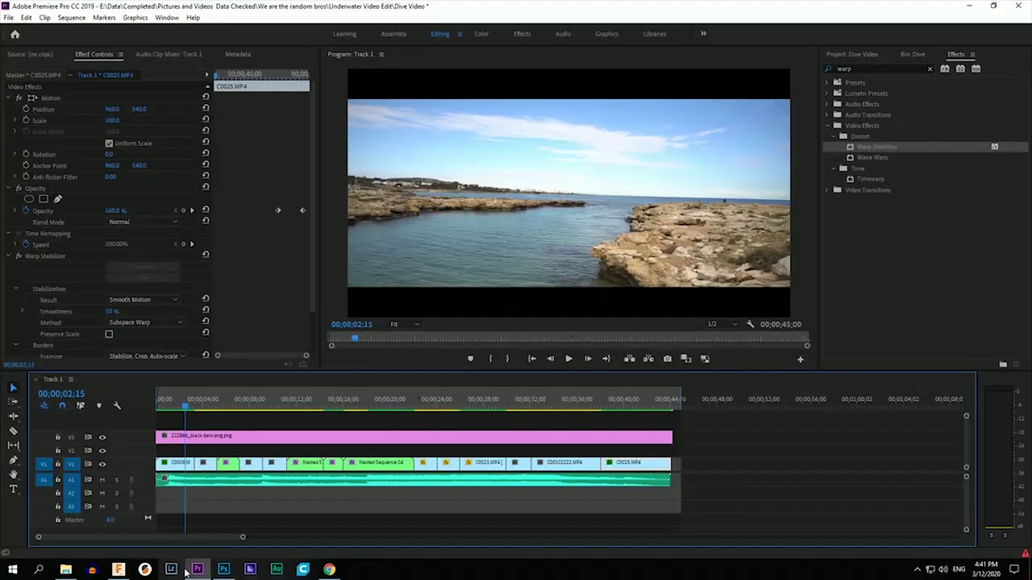
Switch to Premiere Pro, place RB openning.png at the start of track V2, trim it to about 2 seconds and play the opening
left_click_drag(179, 463, 179, 451)
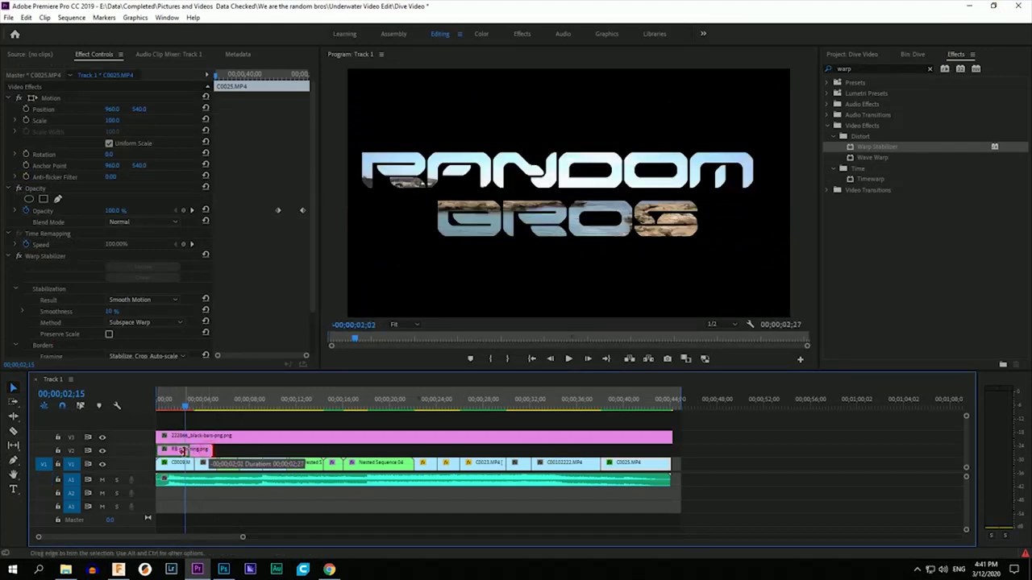
left_click_drag(172, 450, 171, 453)
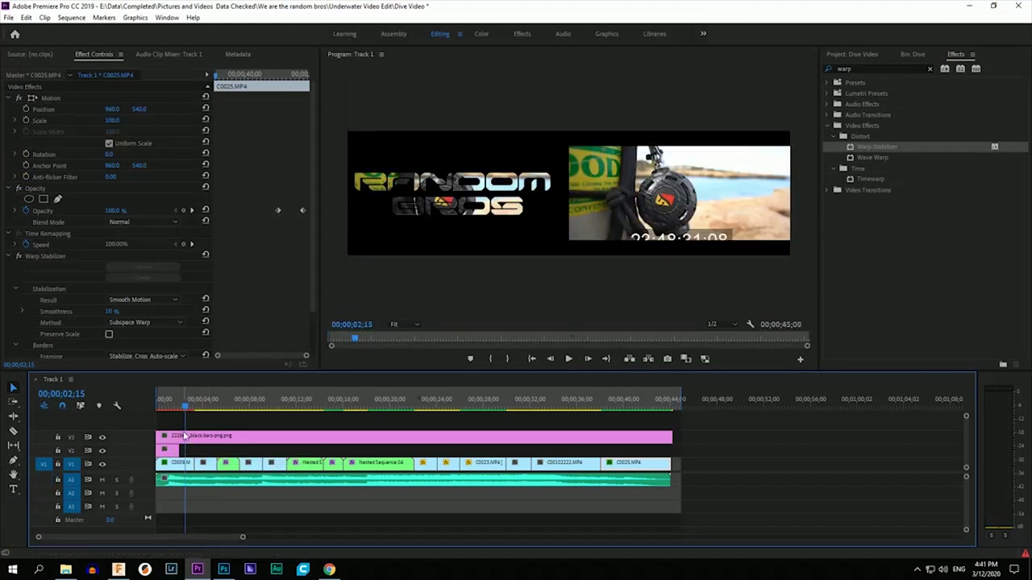
left_click_drag(186, 404, 128, 417)
key("space")
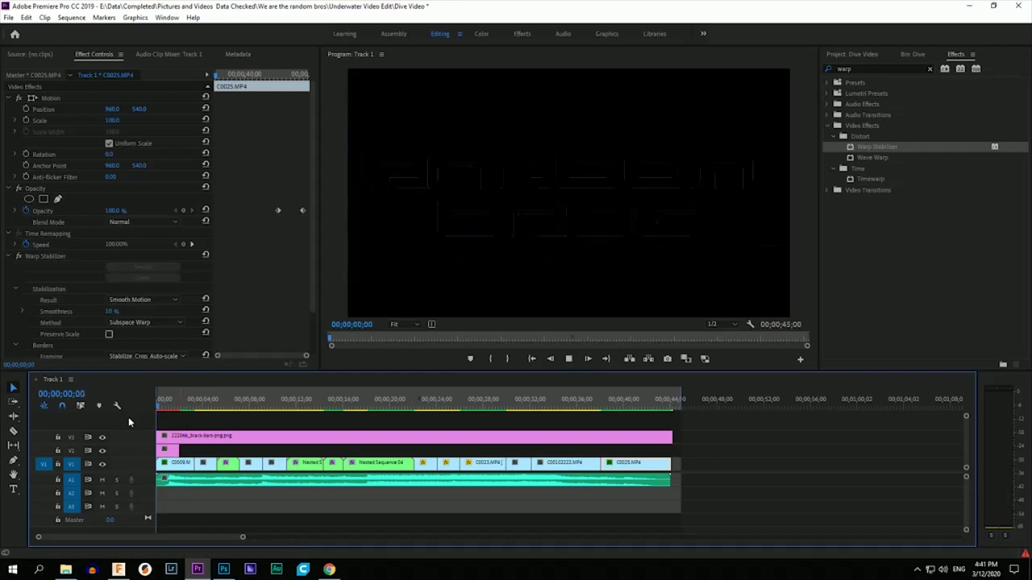
key("space")
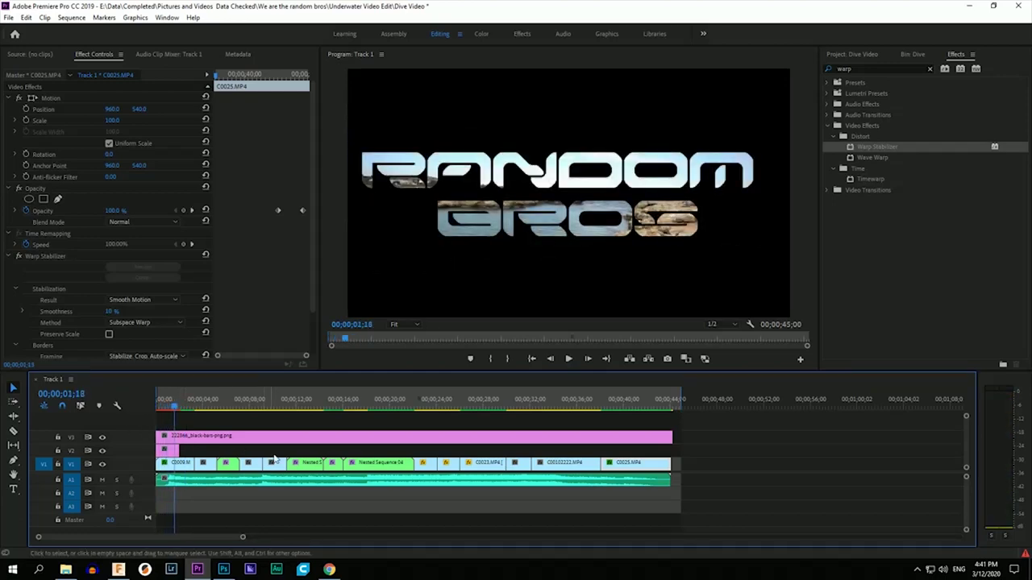
Set the title image's Scale to 110 and its horizontal Position to 1004
mouse_move(114, 120)
left_mouse_down()
mouse_move(185, 120)
mouse_move(121, 120)
left_mouse_up()
left_click(171, 448)
left_click_drag(113, 109, 149, 109)
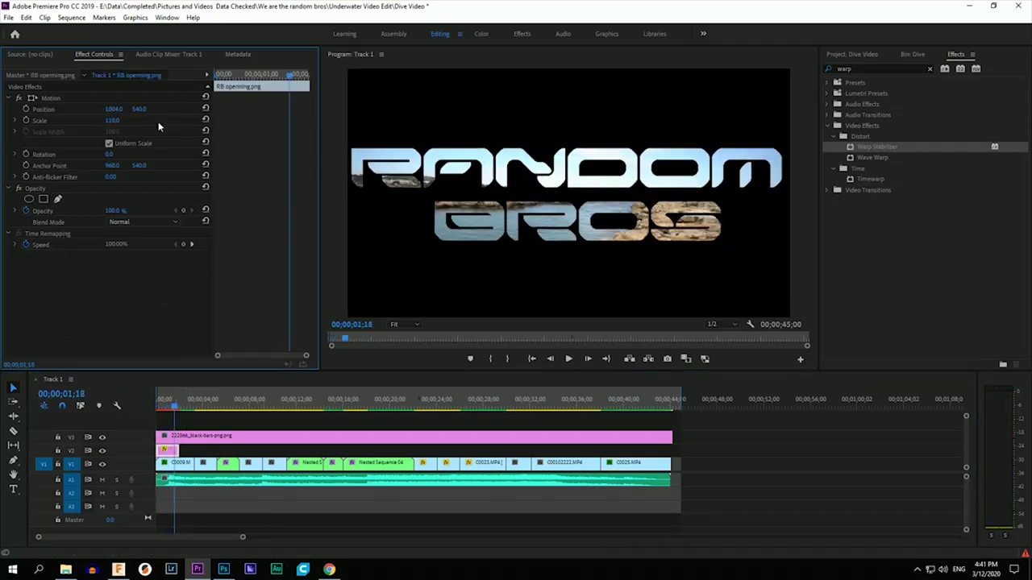
Keyframe the title image's Opacity so that it fades out, and play back the opening
left_click(183, 210)
key("=")
key("=")
left_click_drag(205, 405, 216, 406)
left_click_drag(124, 211, 44, 210)
key("Home")
key("space")
key("space")
left_click_drag(240, 407, 116, 408)
key("space")
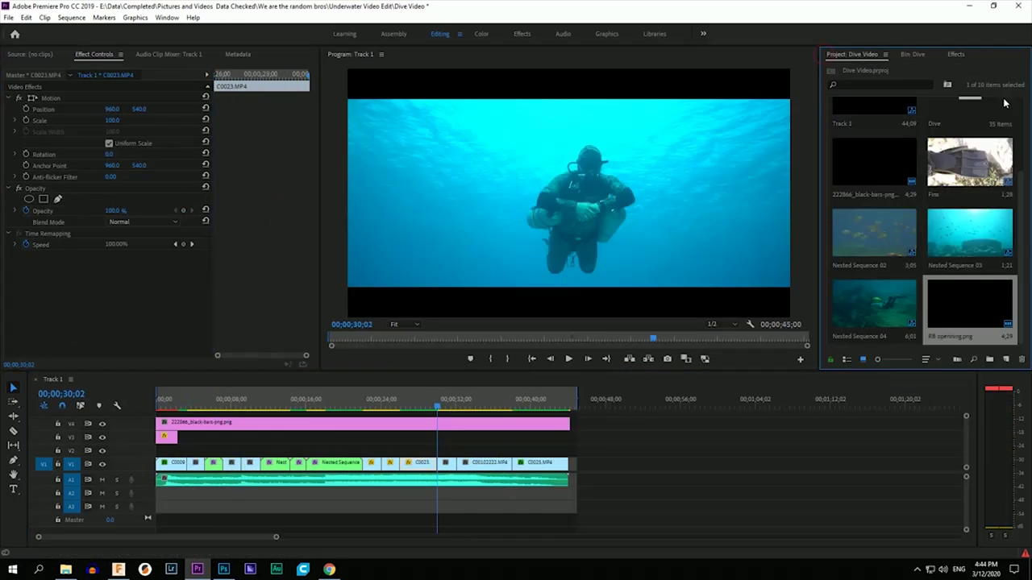
Create a 1920 by 1080 adjustment layer at 29.97 fps and place it on tracks V2 and V3 above the C0023.MP4 and C0006.MP4 cut
right_click(843, 129)
left_click(766, 173)
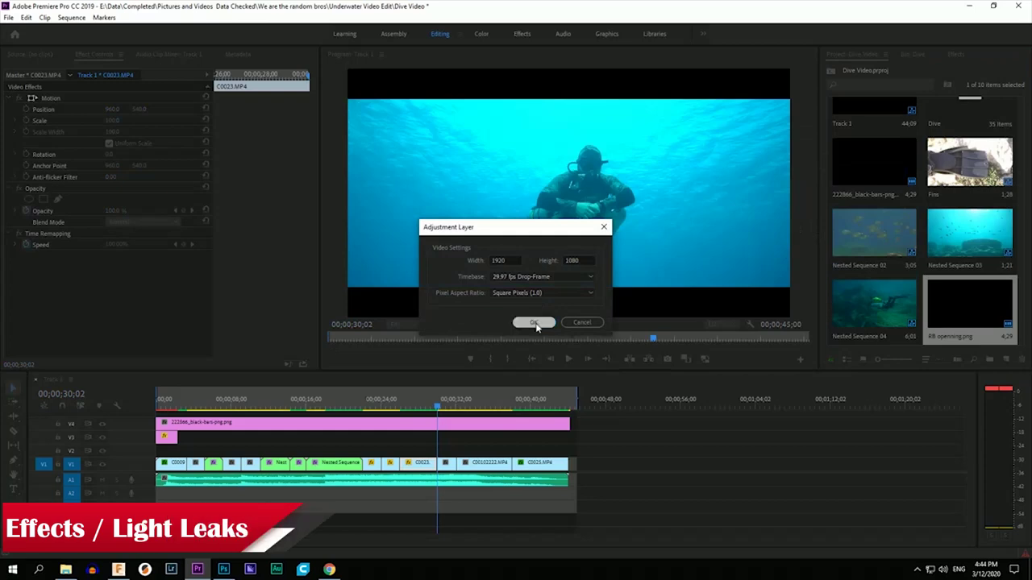
left_click(535, 322)
left_click_drag(875, 307, 413, 455)
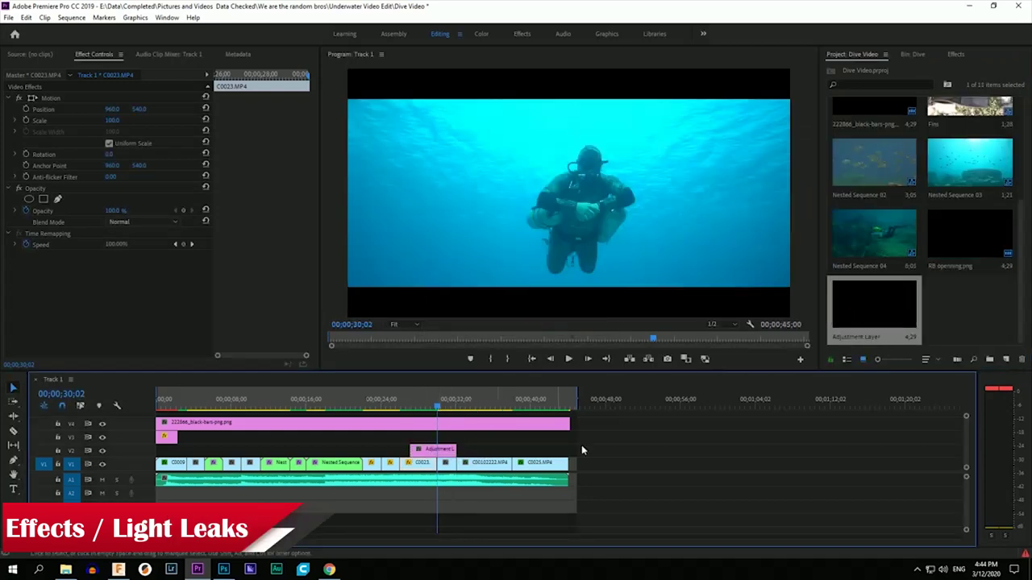
left_click_drag(883, 307, 419, 448)
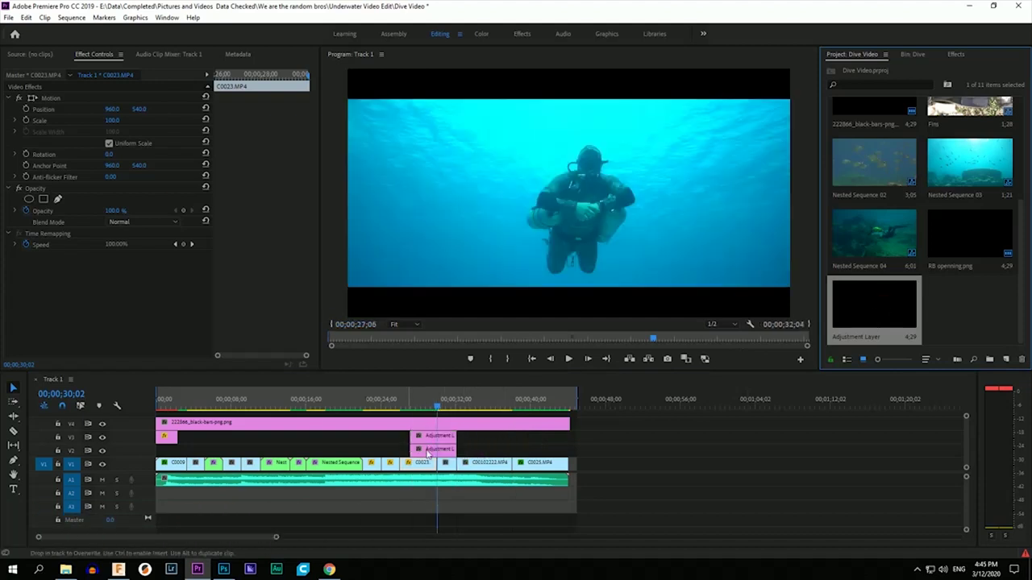
Trim the ends of both adjustment layers to five frames after the cut between C0023.MP4 and C0006.MP4
left_click_drag(275, 537, 204, 537)
key("Left")
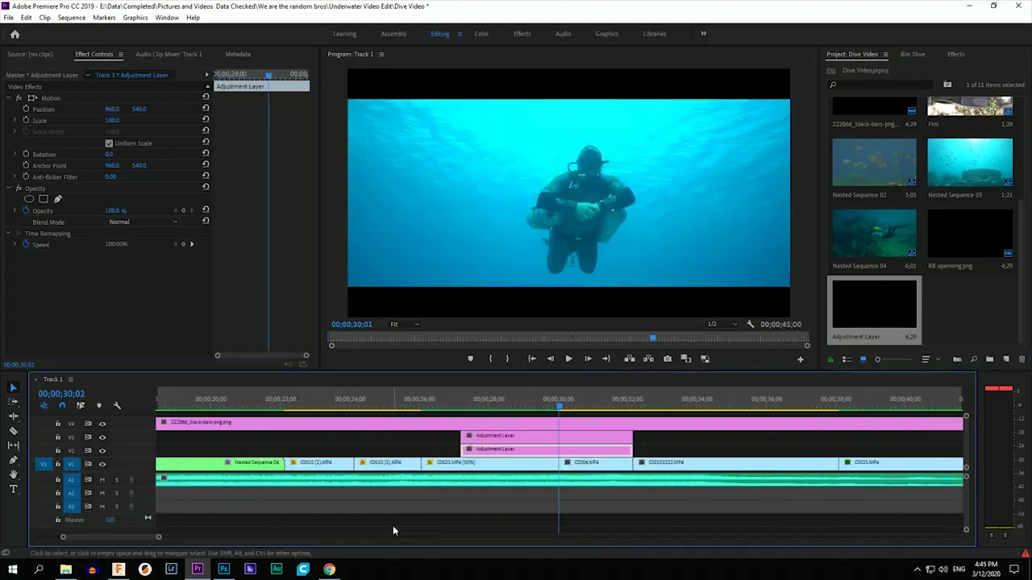
key("Right")
key("Right")
key("Right")
key("Right")
key("Right")
key("Right")
key("Right")
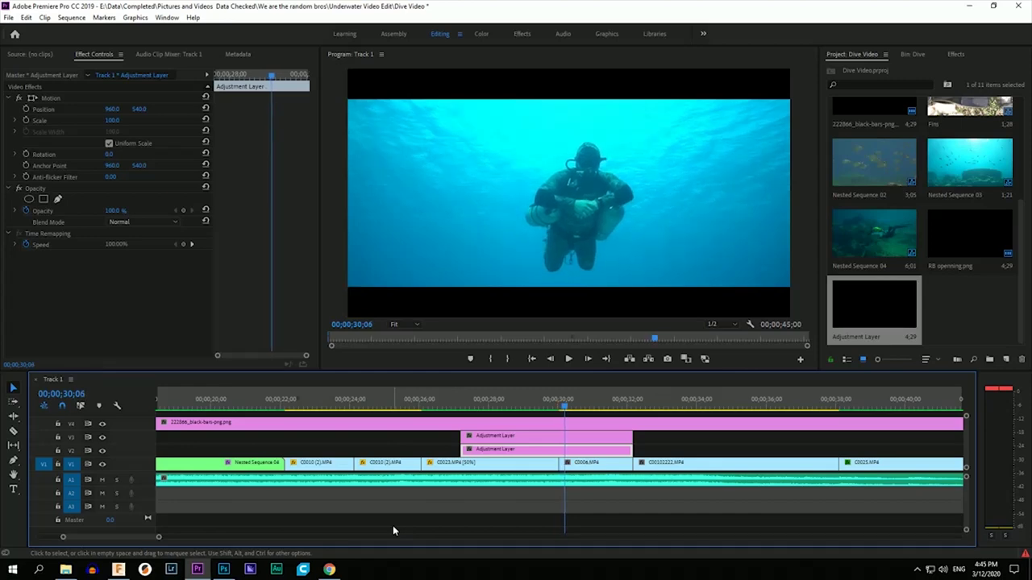
left_click_drag(629, 449, 567, 437)
Trim the start of the V2 adjustment layer to the cut and the start of the V3 one to 00;00;29;24
key("Up")
key("Left")
key("Left")
key("Left")
key("Left")
key("Left")
key("Left")
key("Left")
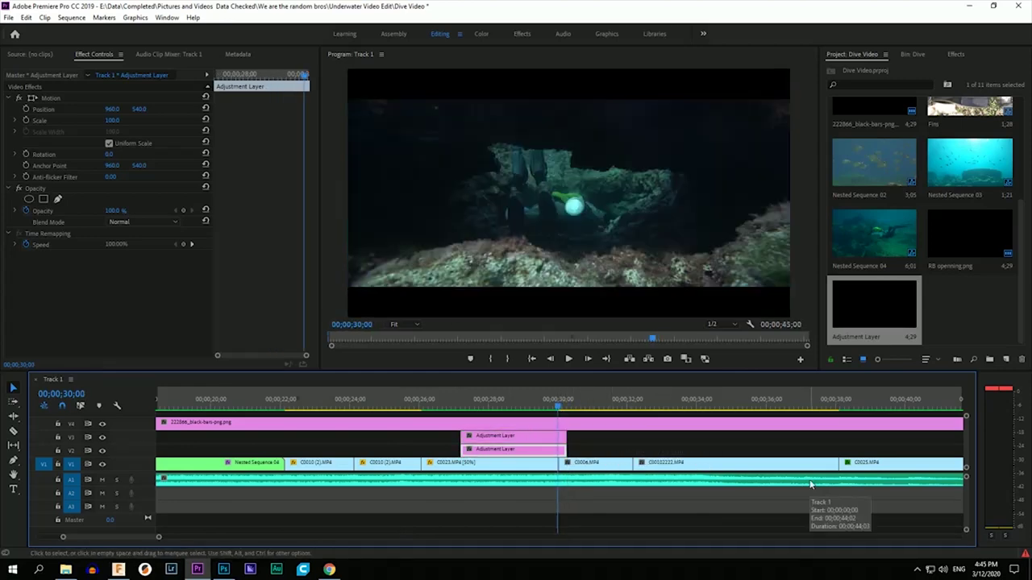
left_click_drag(462, 449, 551, 449)
left_click_drag(462, 436, 551, 436)
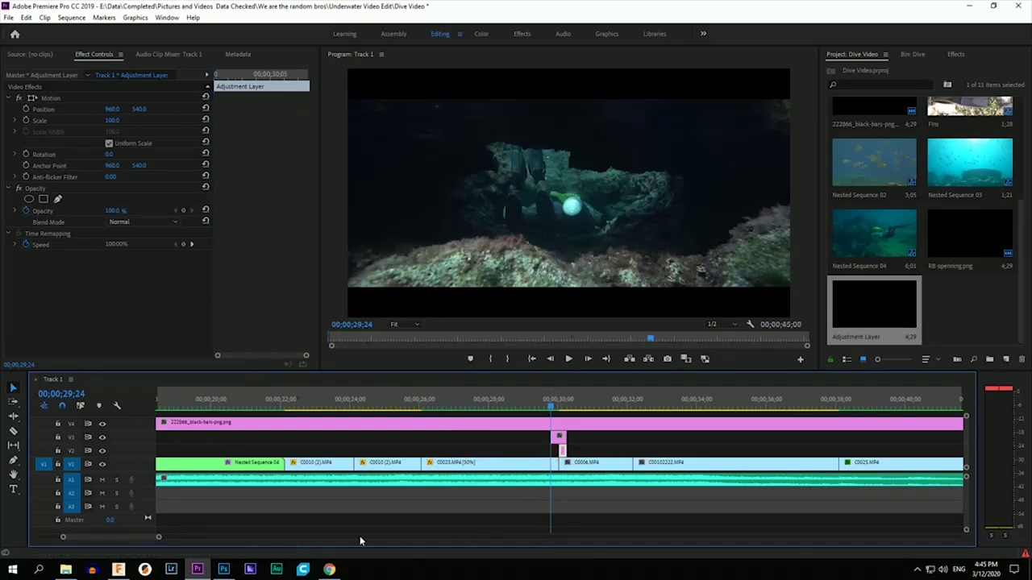
Apply the Replicate effect to the V2 adjustment layer and set its Count to 3
left_click_drag(159, 537, 94, 537)
left_click(663, 399)
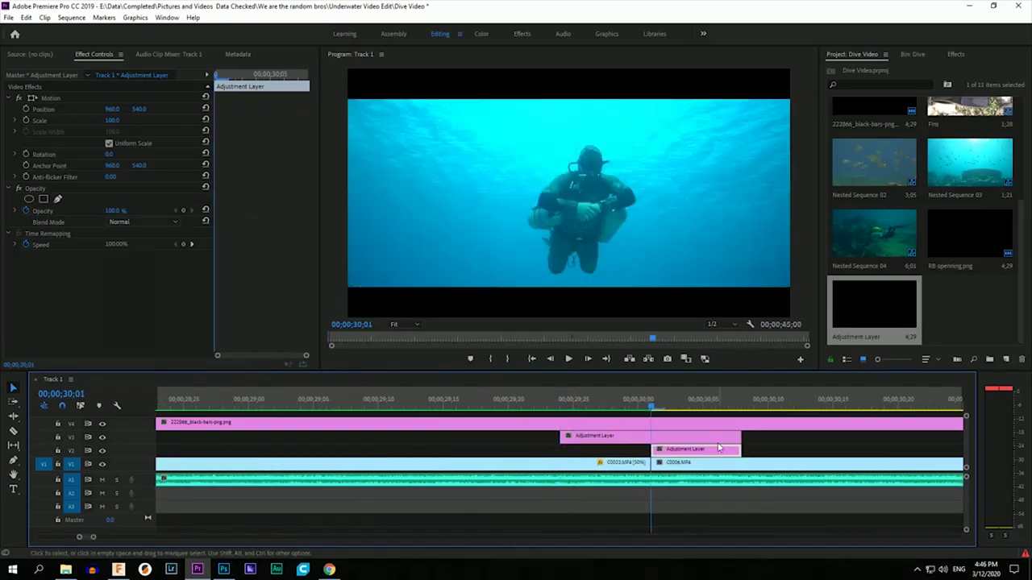
left_click(916, 54)
left_click(955, 54)
left_click(865, 69)
type("Replic")
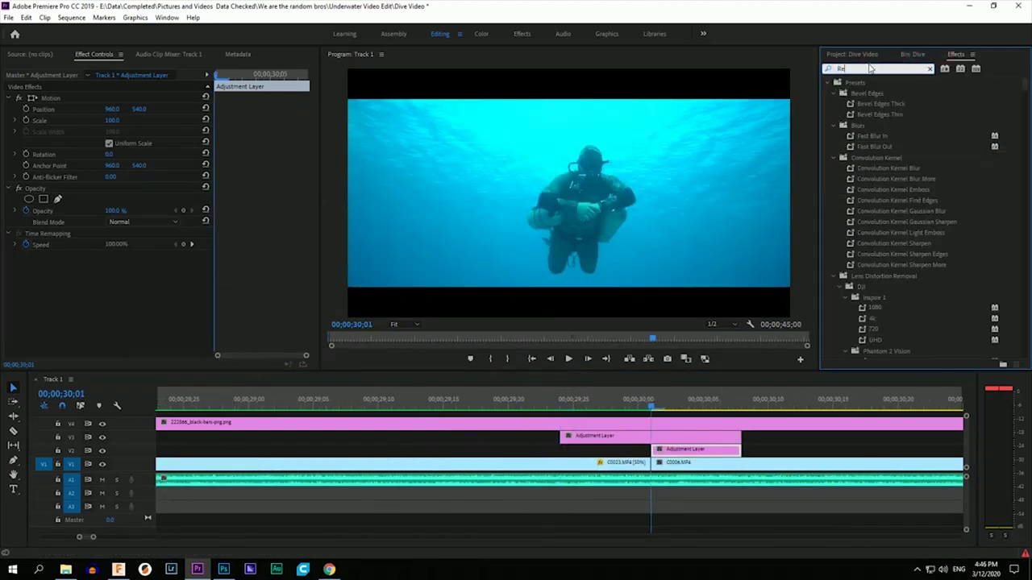
left_click_drag(869, 147, 689, 452)
left_click_drag(107, 279, 116, 279)
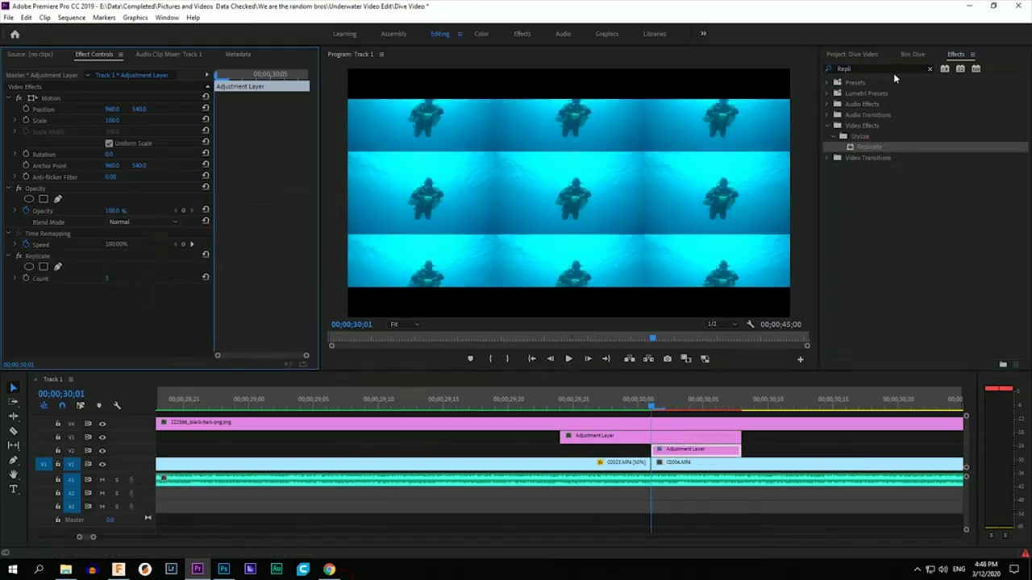
Apply four Mirror effects to the V2 adjustment layer: centers 1920,718; 1920,360; 639,540; 1276,540 with angles 90°, -90°, 180°, 1x0.0°
left_click(893, 71)
type("mirror")
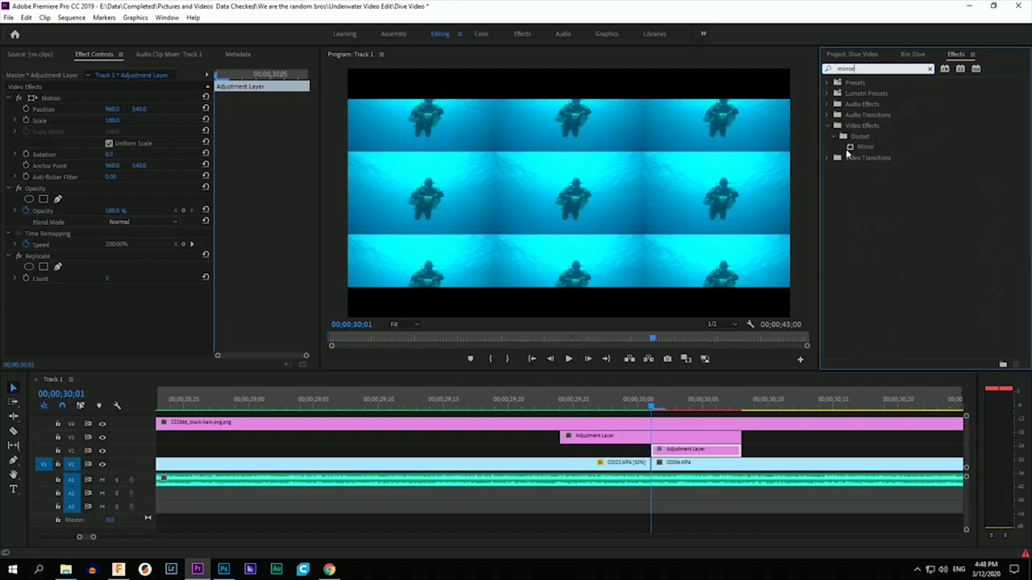
left_click_drag(855, 148, 707, 454)
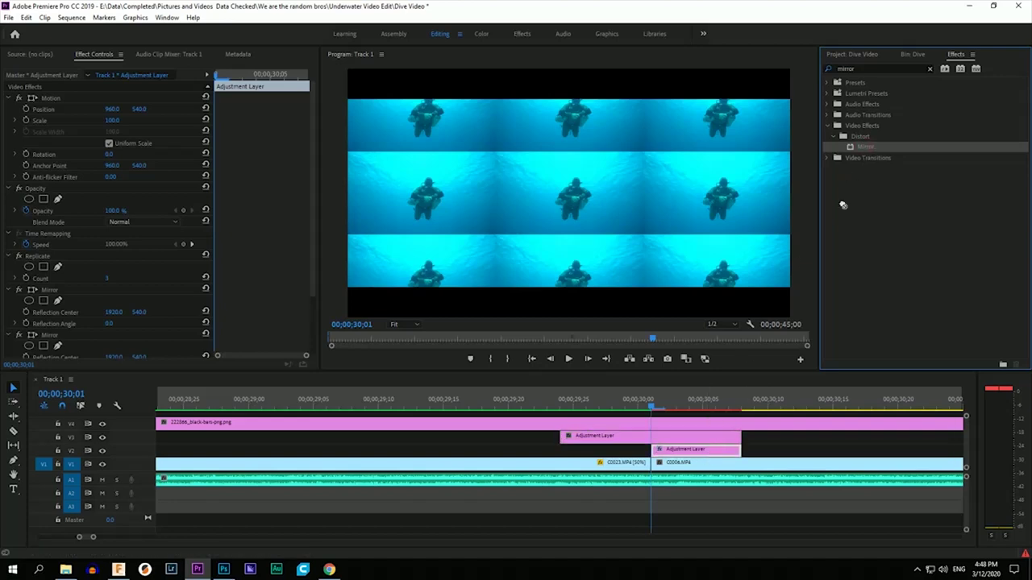
left_click_drag(843, 205, 710, 452)
scroll(72, 314, "down", 3)
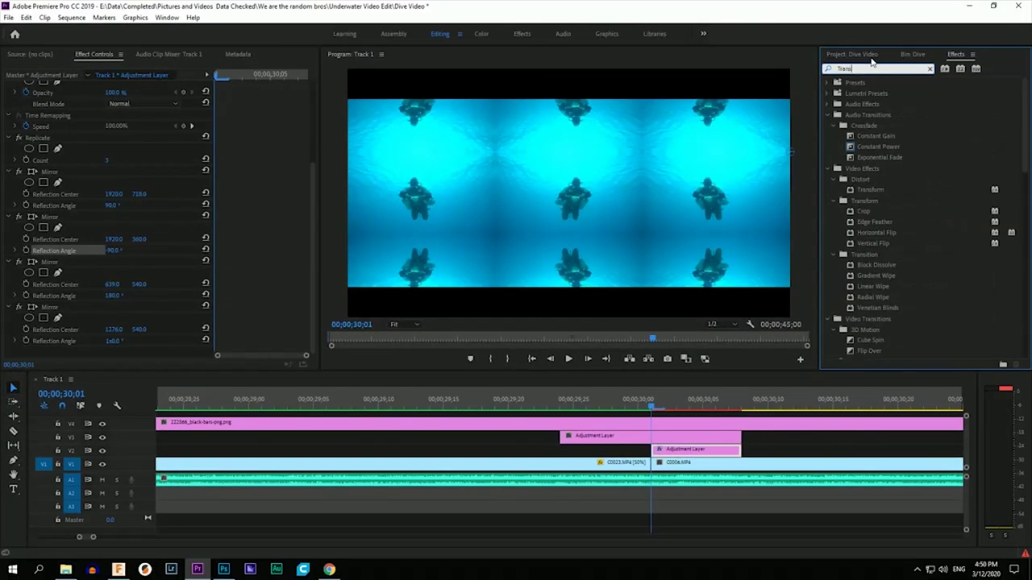
Apply the Transform effect to the V3 adjustment layer, disable the composition's shutter angle and set Shutter Angle to 360
type("f")
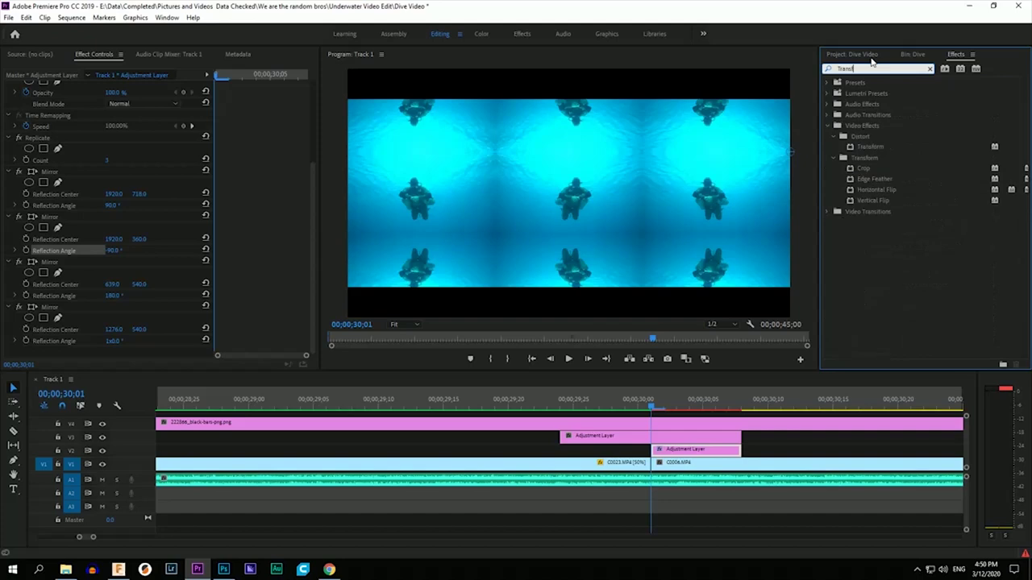
left_click(885, 149)
left_click_drag(681, 415, 673, 437)
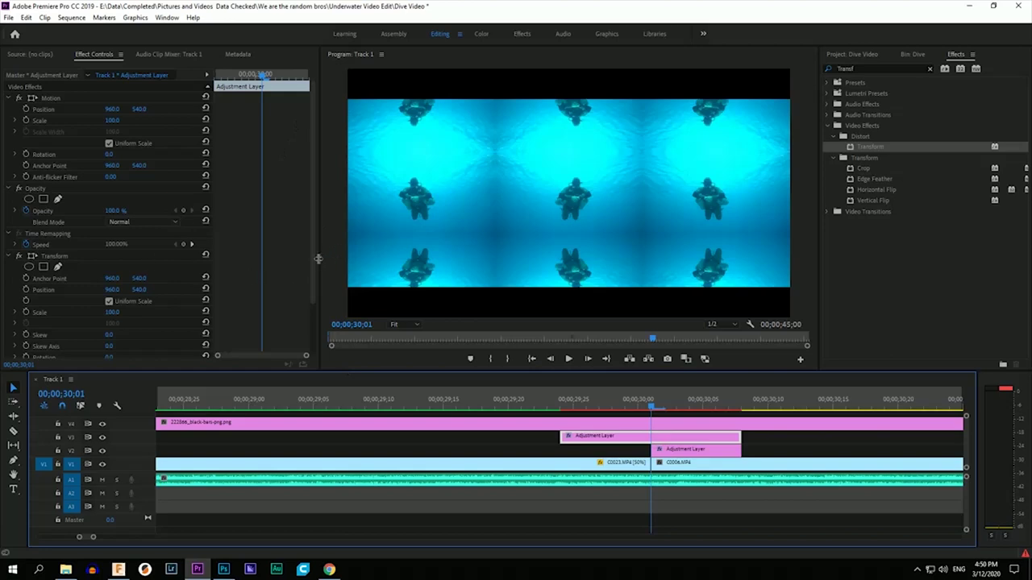
scroll(308, 301, "down", 3)
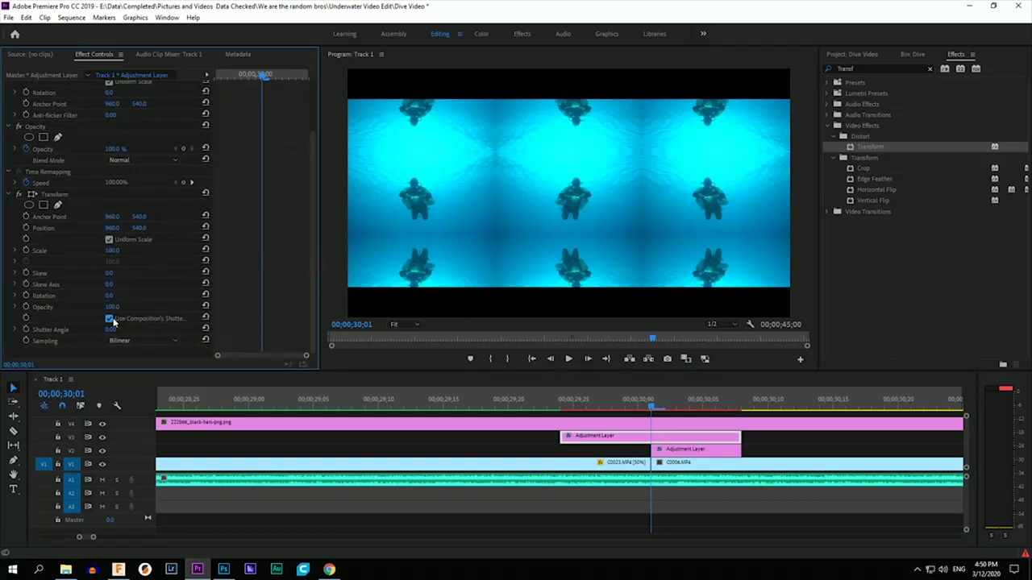
left_click_drag(110, 329, 626, 320)
Keyframe the Transform Scale of the V3 adjustment layer from 100 at 00;00;29;26 to 300 at 00;00;30;07
key("Left")
key("Left")
key("Left")
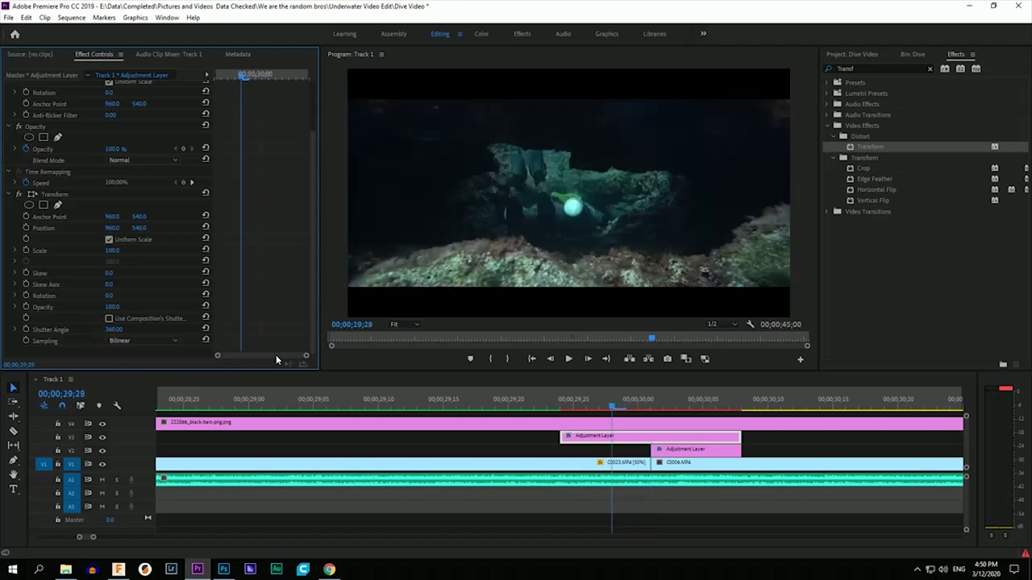
key("Left")
key("Left")
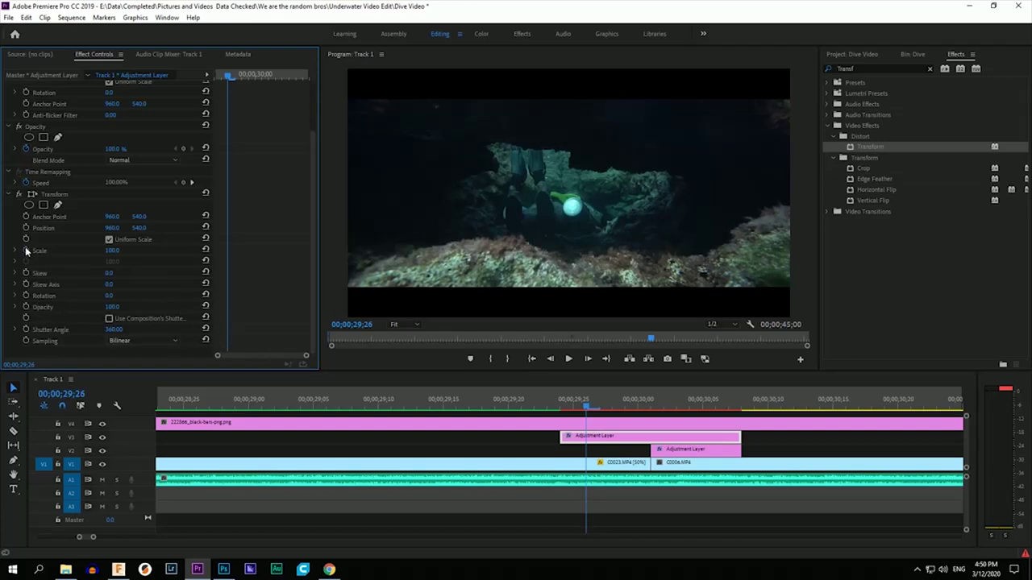
left_click(728, 404)
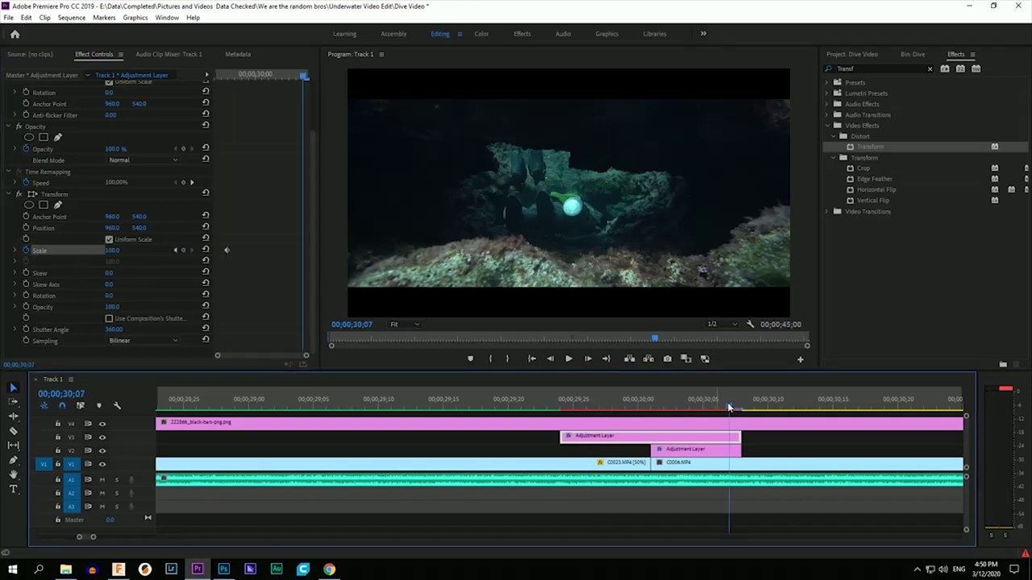
left_click(115, 251)
type("30")
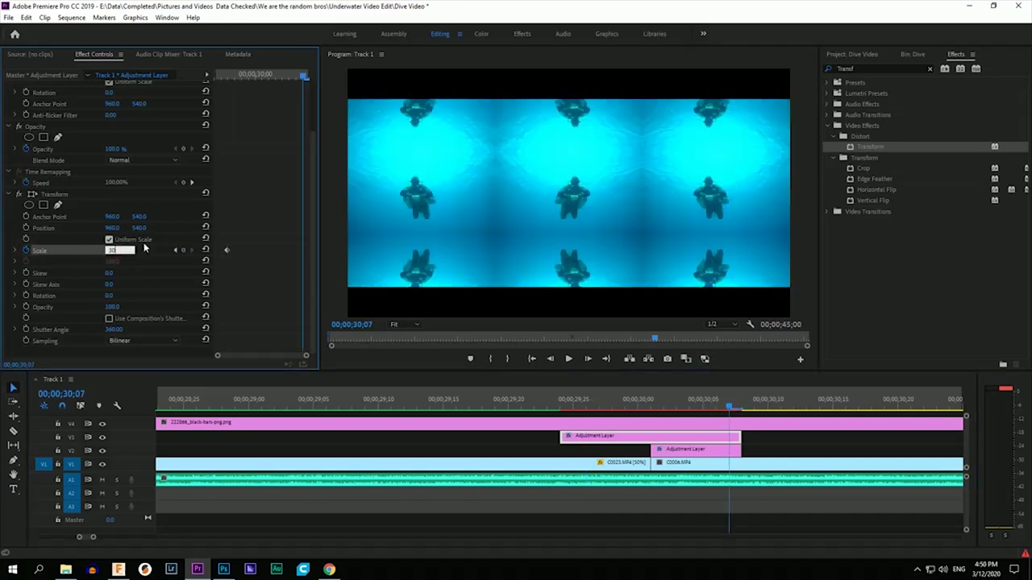
type("0")
key("Return")
Mark a render range around the zoom transition, starting at 00;00;29;22 and ending just past the adjustment layers, and render it
left_click(752, 404)
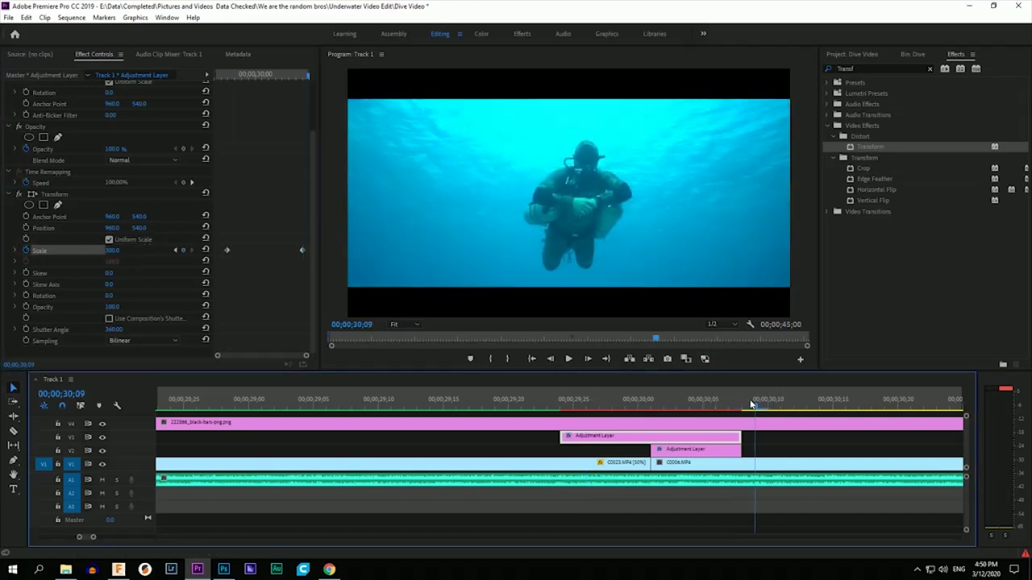
key("o")
left_click(533, 396)
key("i")
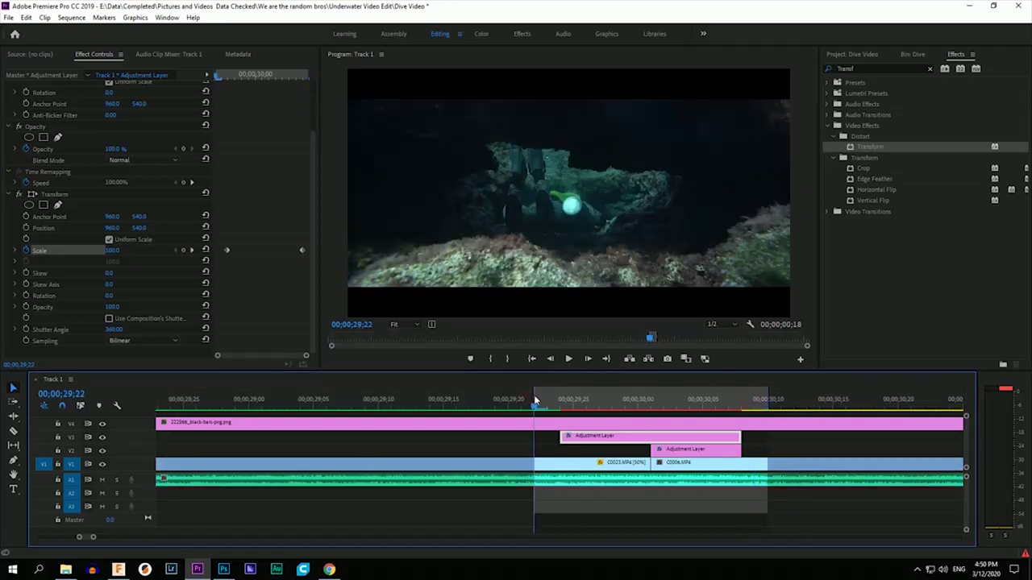
key("Return")
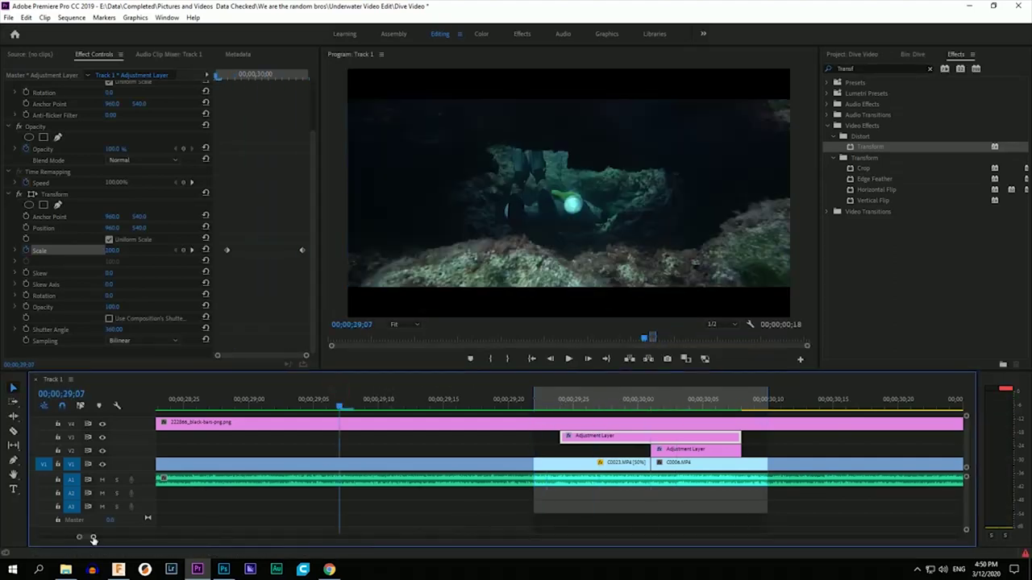
Play back the rendered zoom transition and the whole edit from the start to review the timing
left_click_drag(93, 540, 251, 538)
key("space")
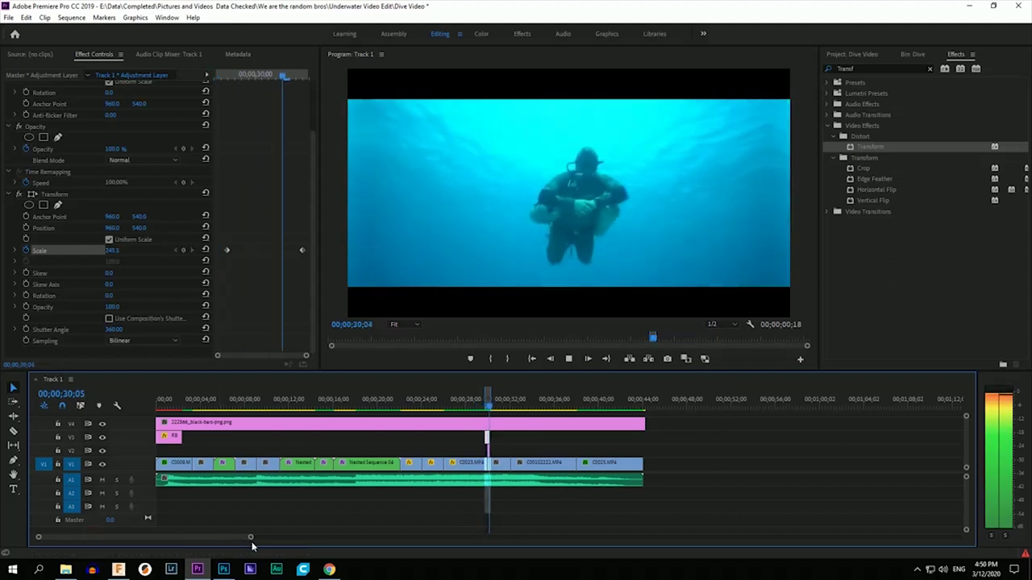
key("space")
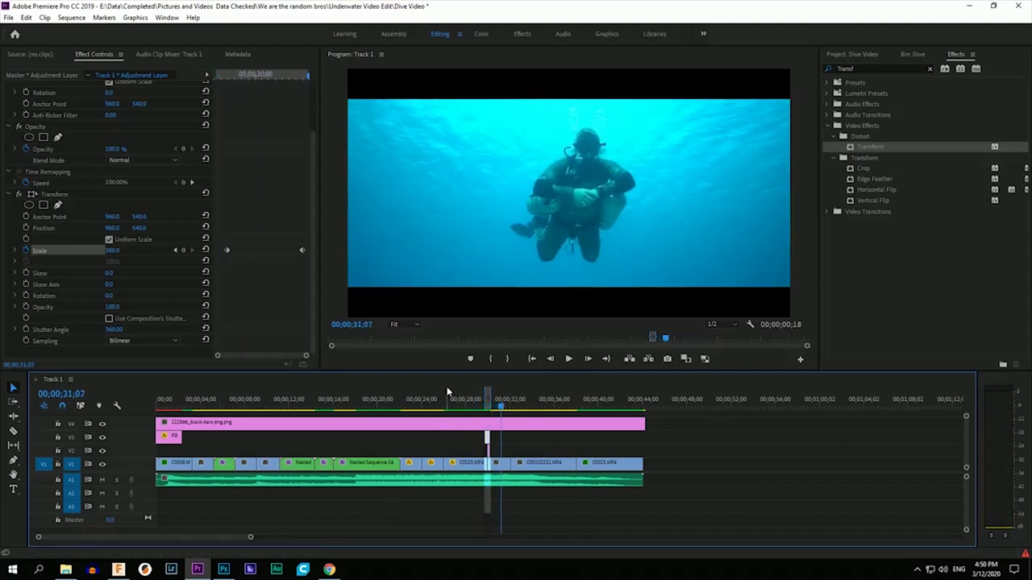
left_click(448, 393)
key("space")
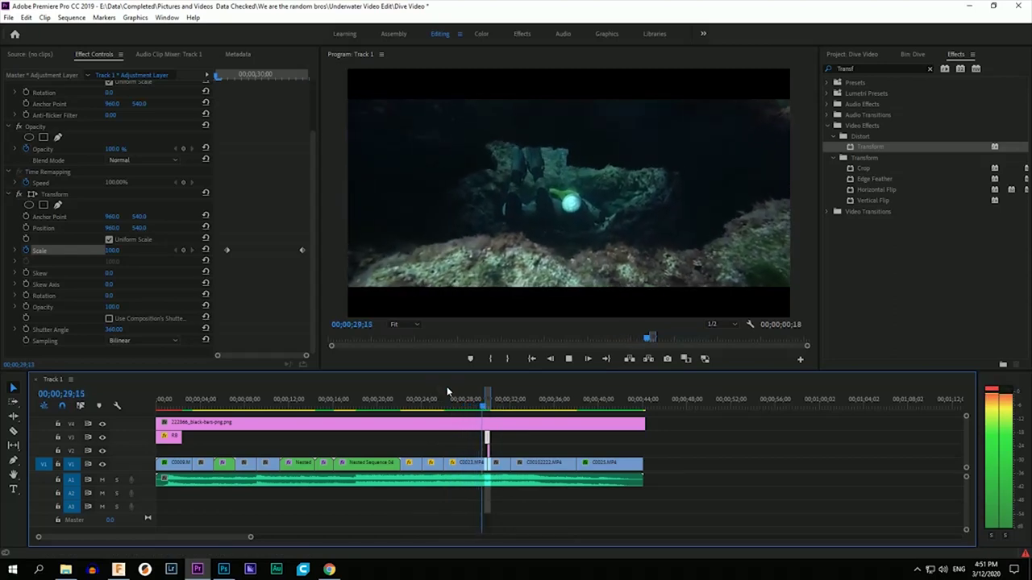
key("space")
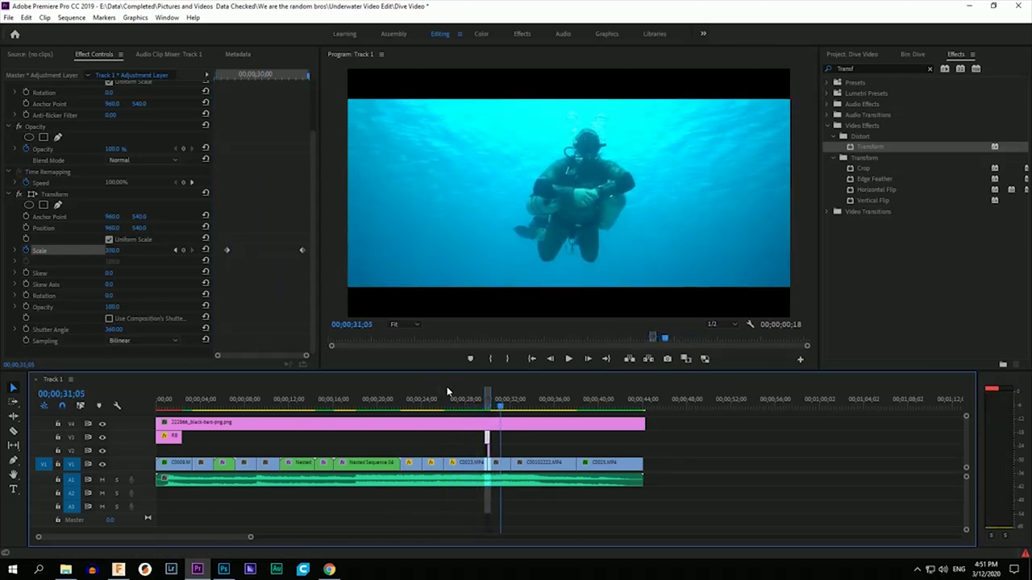
left_click_drag(159, 399, 105, 425)
key("space")
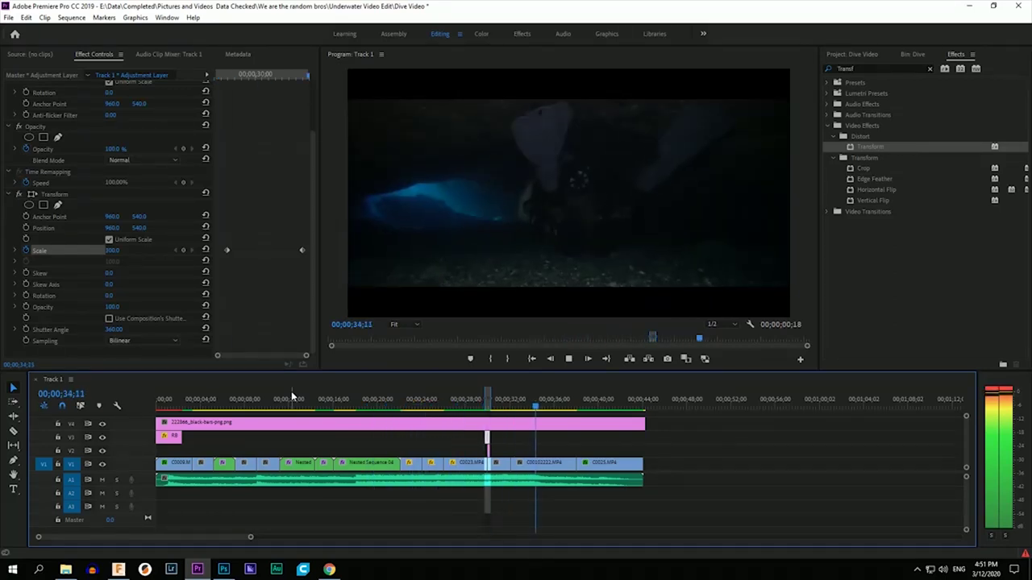
key("space")
Duplicate the two transition adjustment layers onto the cut between C0012.MP4 and C0004.MP4 and preview that transition
left_click_drag(475, 433, 216, 440)
left_click_drag(250, 537, 87, 537)
left_click(332, 409)
left_click_drag(334, 410, 441, 406)
left_click_drag(384, 448, 465, 442)
key("space")
key("space")
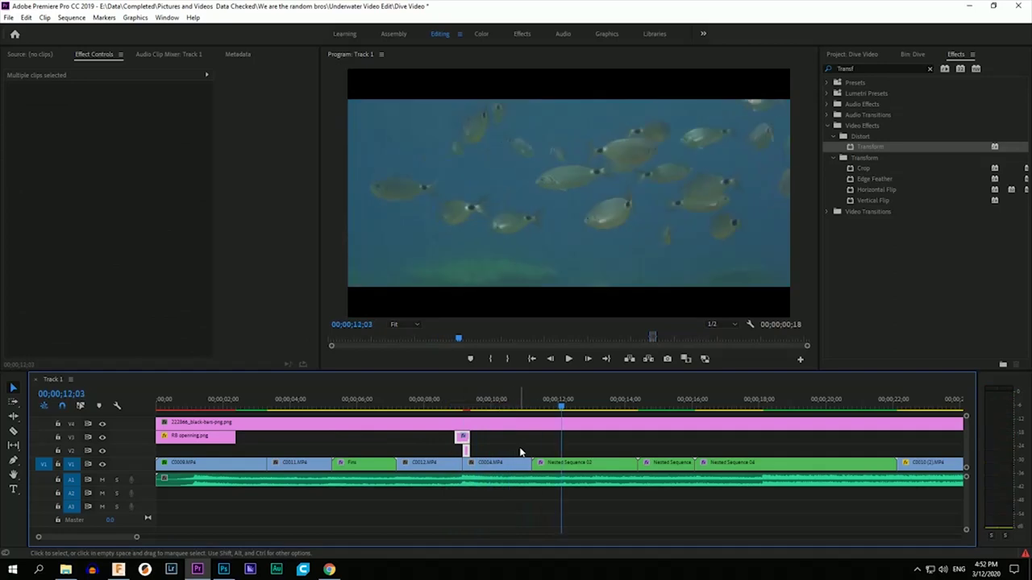
Save the project and move the black bars up to V5 and the opening title up to V4
left_click_drag(136, 537, 318, 538)
key("ctrl+s")
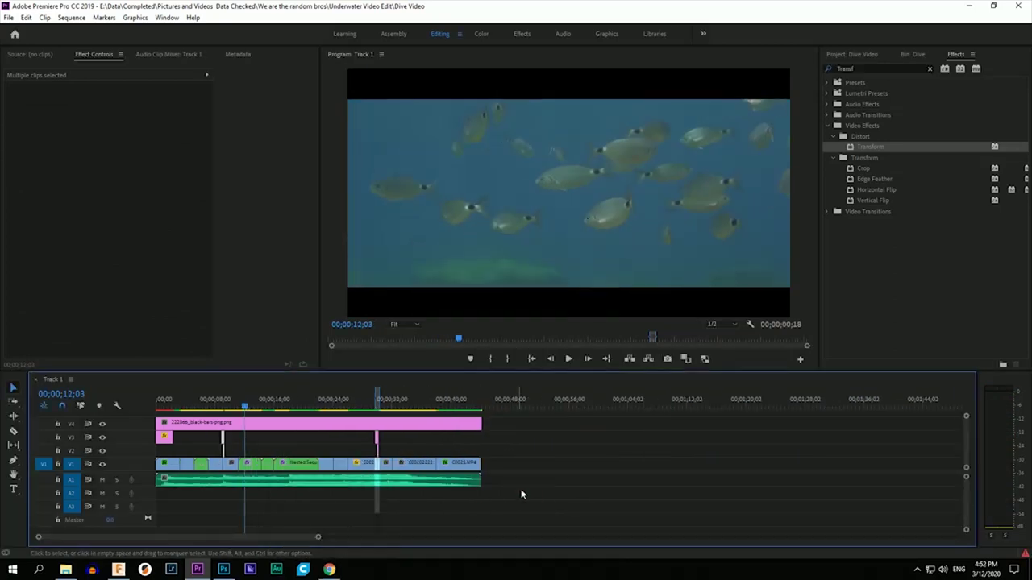
left_click(535, 485)
key("ctrl+s")
left_click_drag(191, 449, 172, 412)
left_click_drag(319, 536, 269, 529)
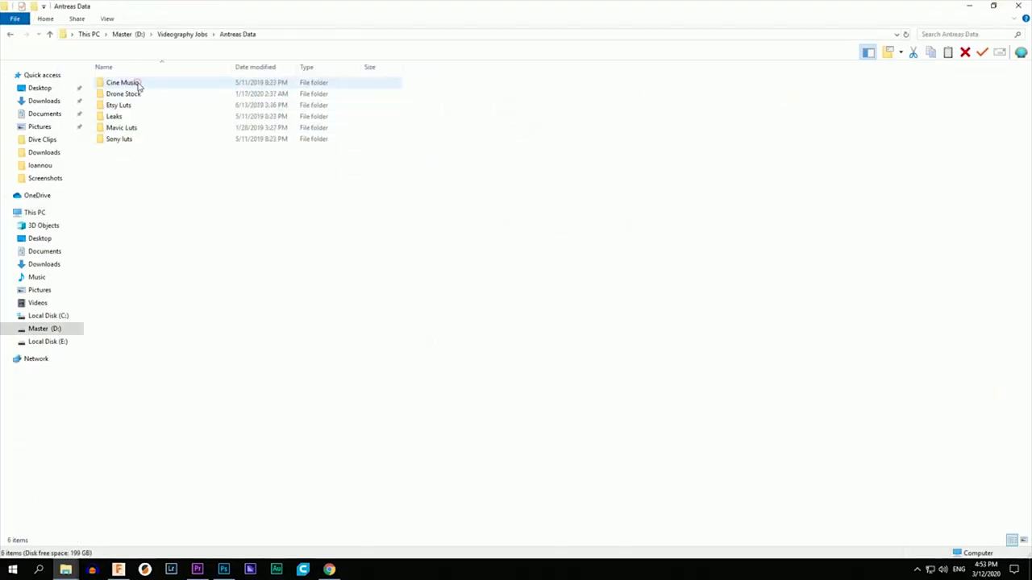
Import the Light Leak Motion H264 clip from the Leaks folder into the project
double_click(133, 116)
left_click(300, 109)
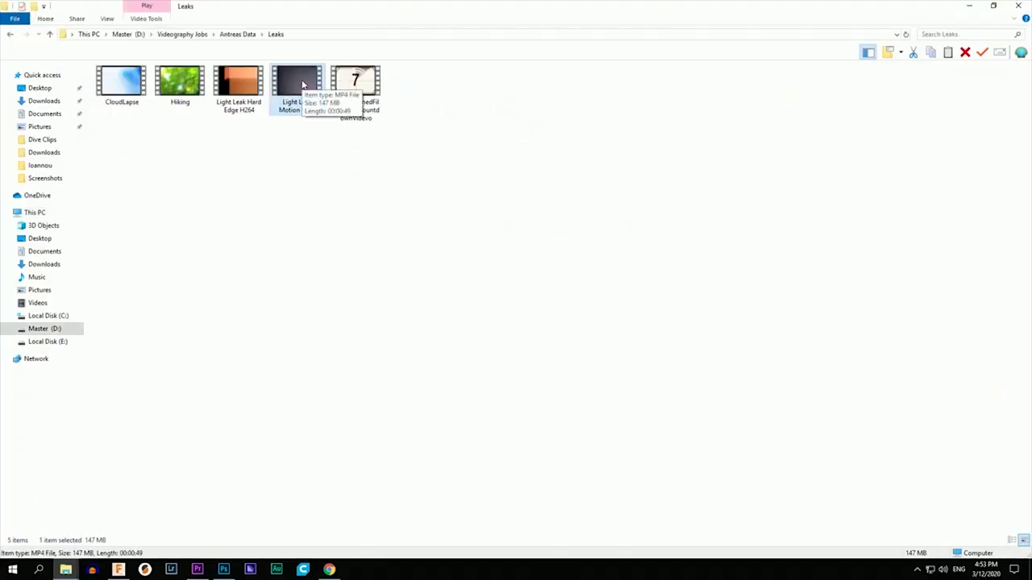
left_click_drag(295, 83, 973, 332)
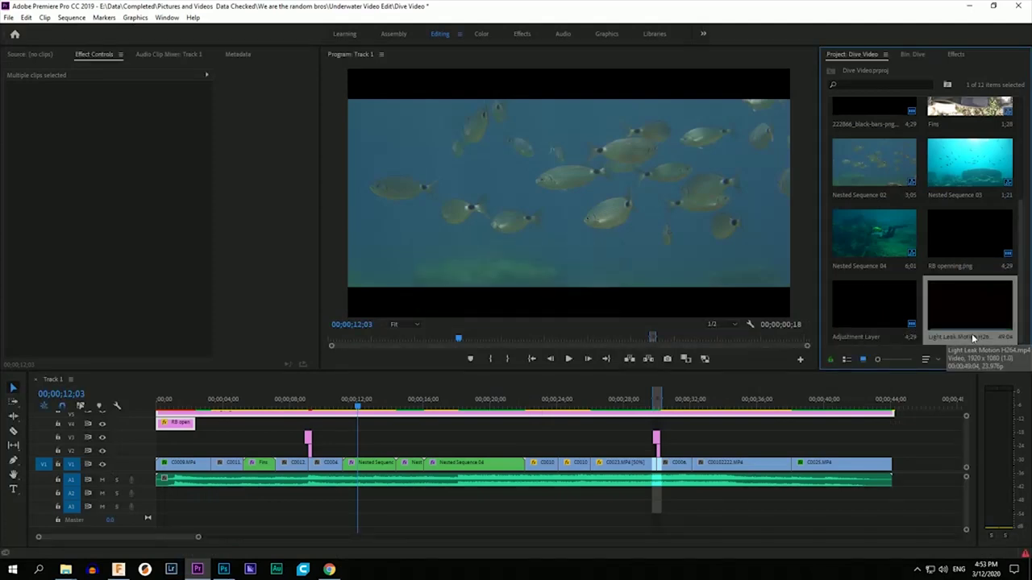
Mark a section of the light leak clip ending at 00:02:38:08 and place its video on V2 across the end of Nested Sequence 02
double_click(971, 333)
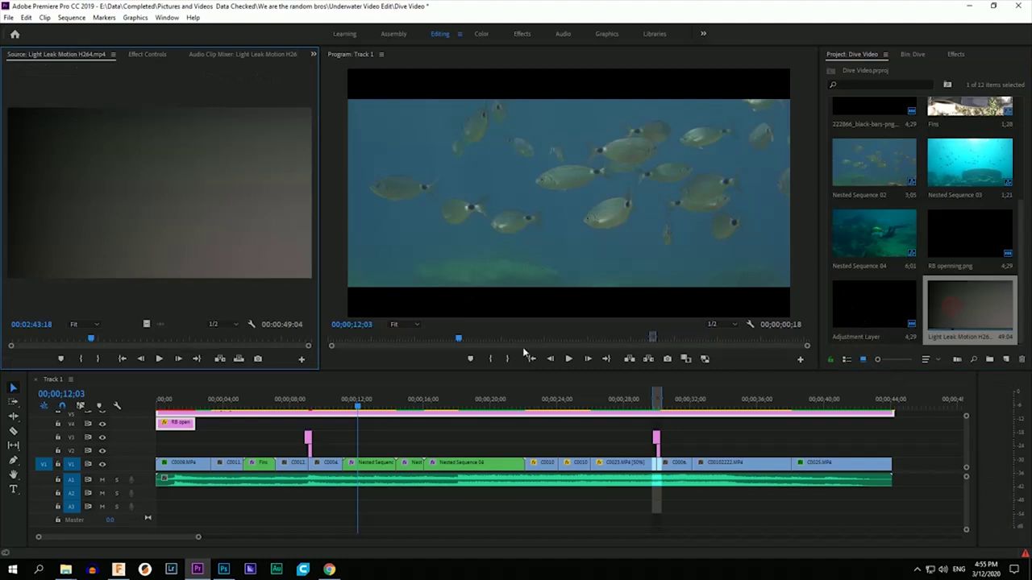
left_click_drag(91, 339, 59, 339)
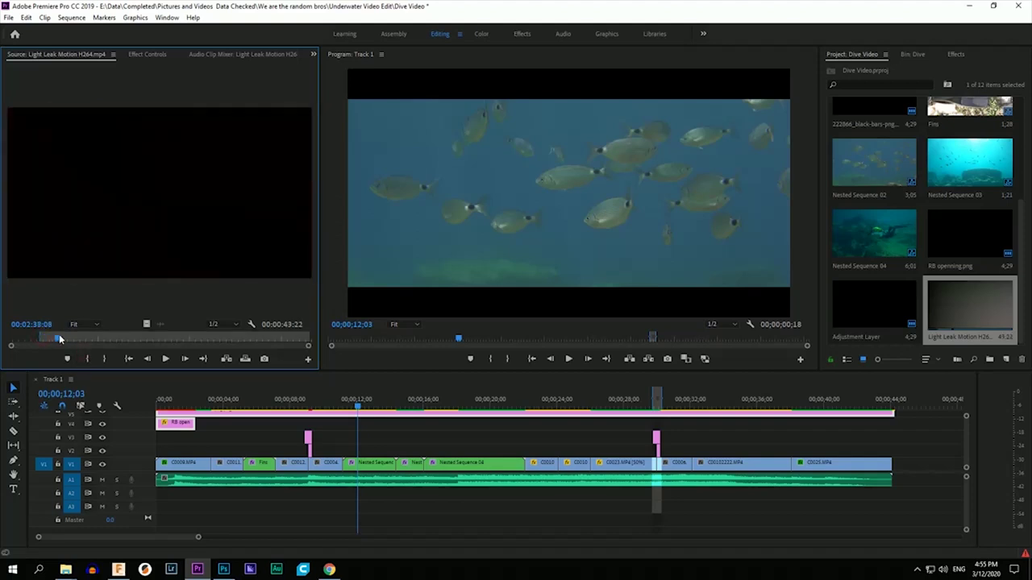
left_click(102, 359)
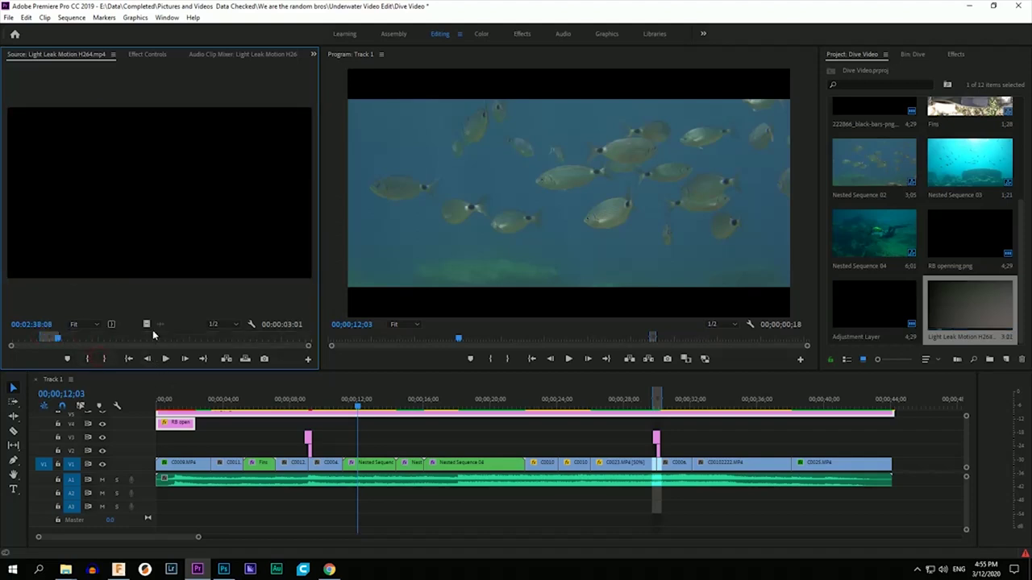
left_click_drag(357, 416, 379, 450)
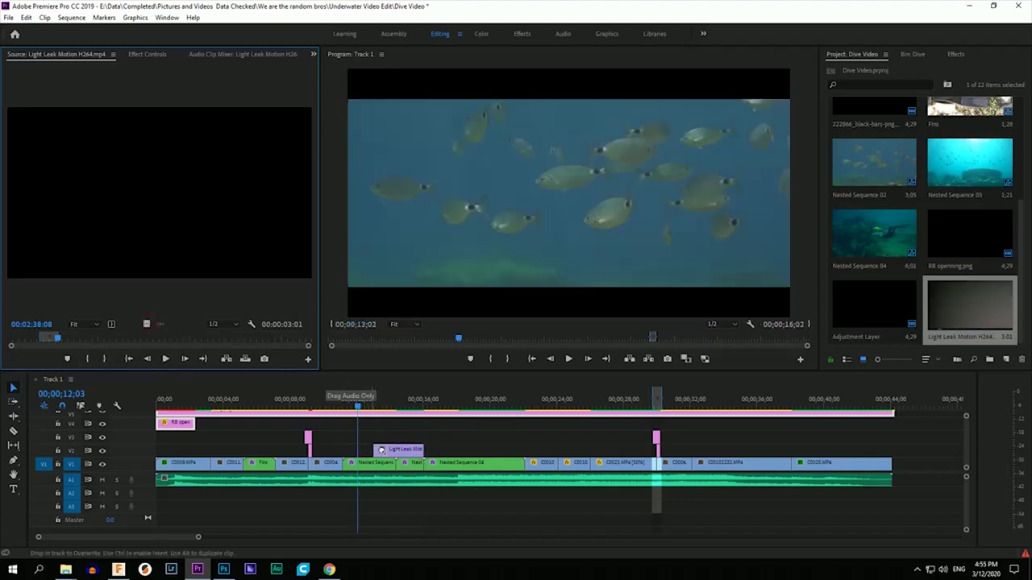
left_click_drag(396, 406, 375, 410)
left_click_drag(394, 452, 385, 456)
Set the light leak clip's Blend Mode to Screen
left_click(147, 54)
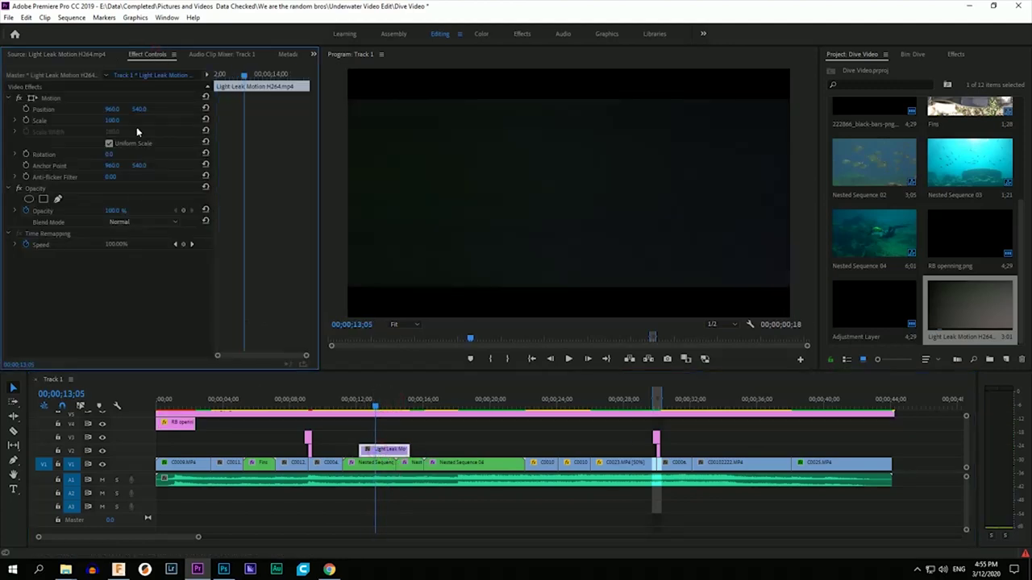
left_click(138, 222)
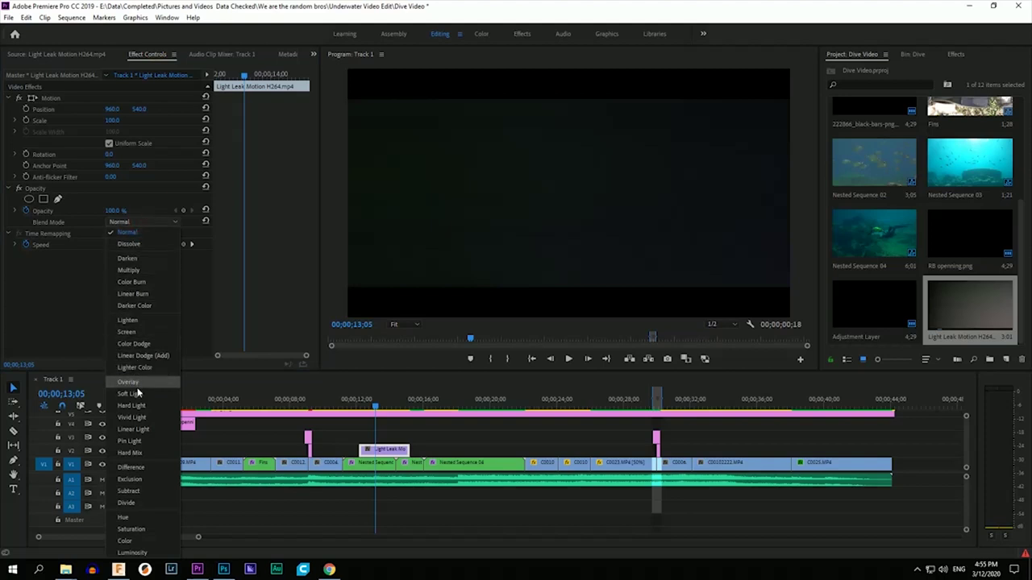
left_click(160, 333)
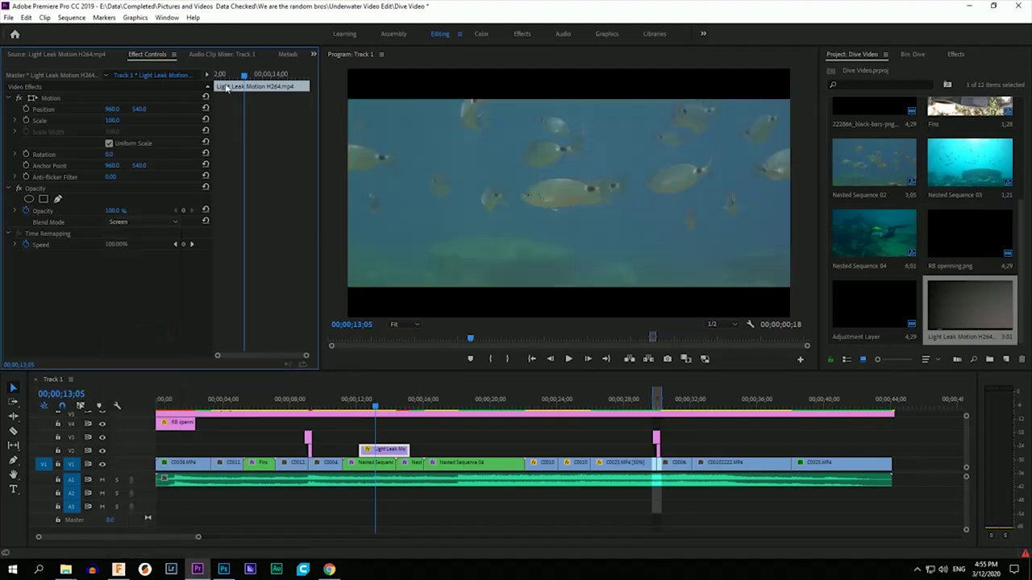
Fade the light leak in and out with Opacity keyframes of 0% at both ends and a raised one between, and preview it
left_click_drag(226, 88, 188, 83)
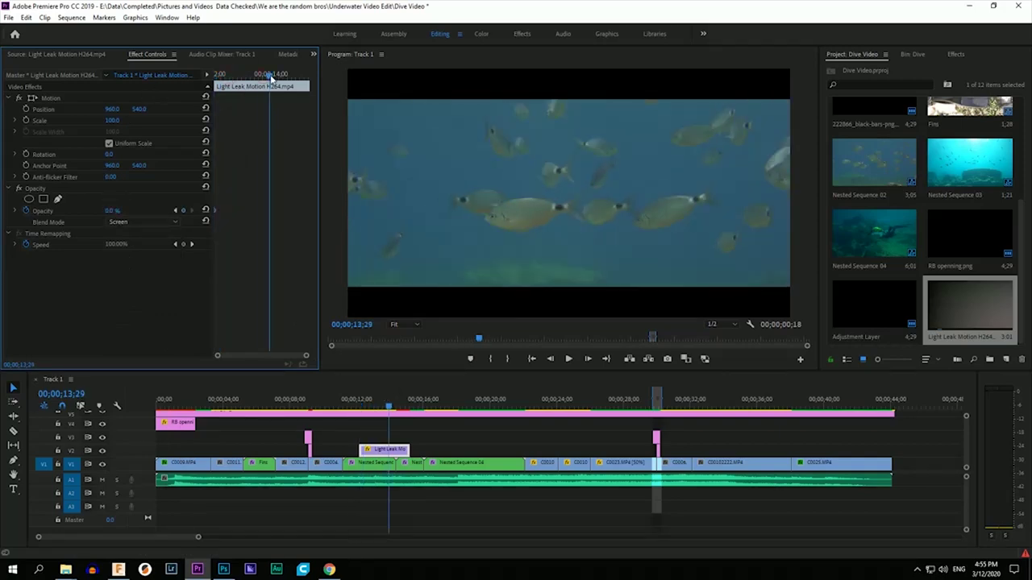
left_click(117, 210)
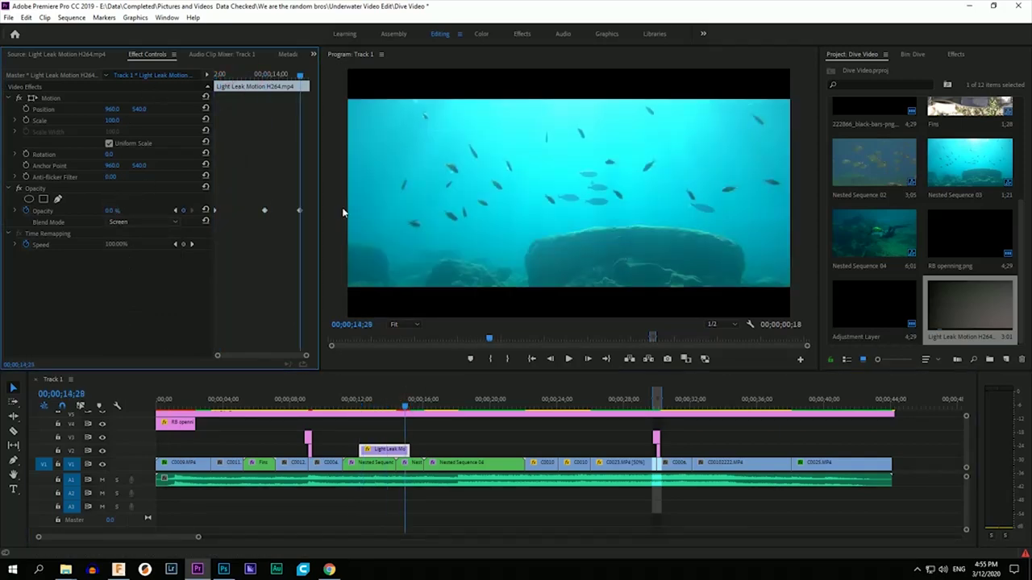
left_click(342, 397)
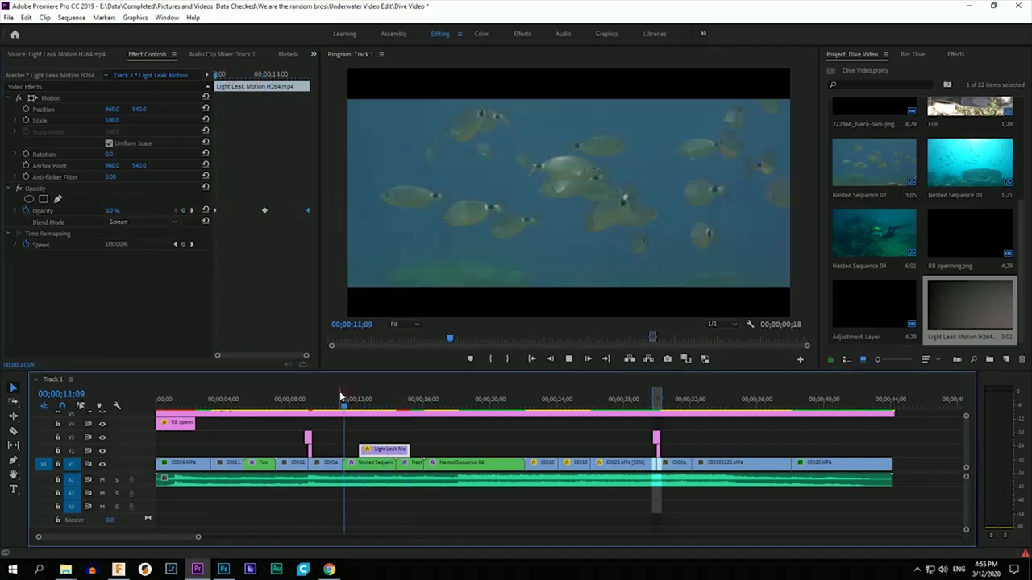
key("space")
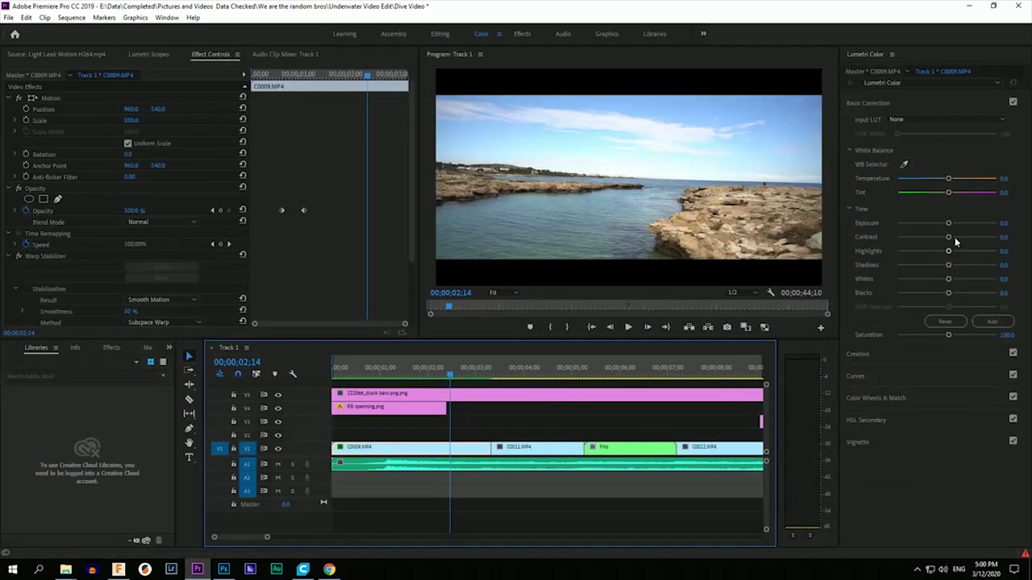
Grade C0009.MP4 with Lumetri Color: lower Exposure and Shadows, set Highlights to -17.8, raise Whites and shape the RGB curve into a gentle S
left_click_drag(948, 223, 953, 279)
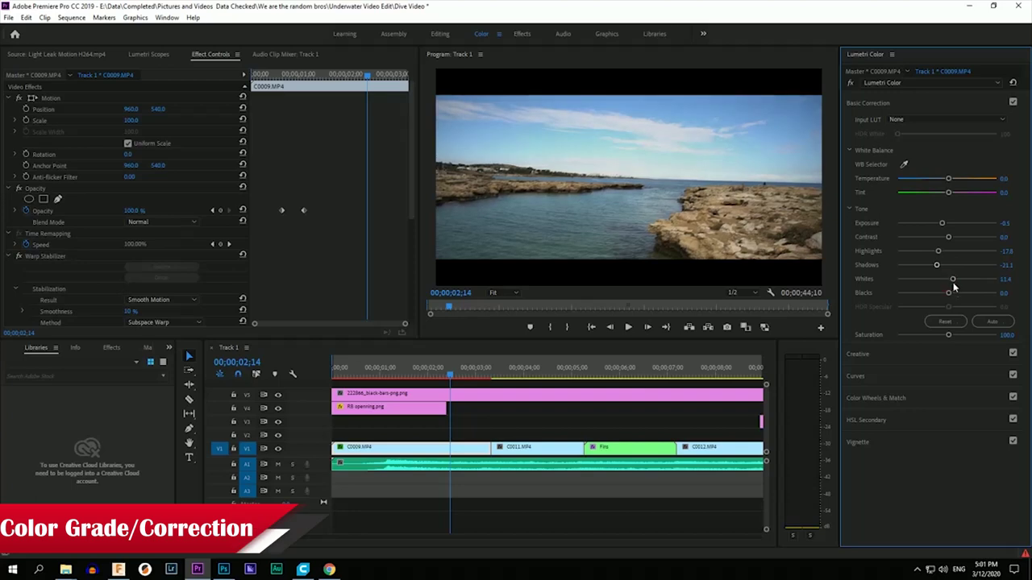
left_click(902, 355)
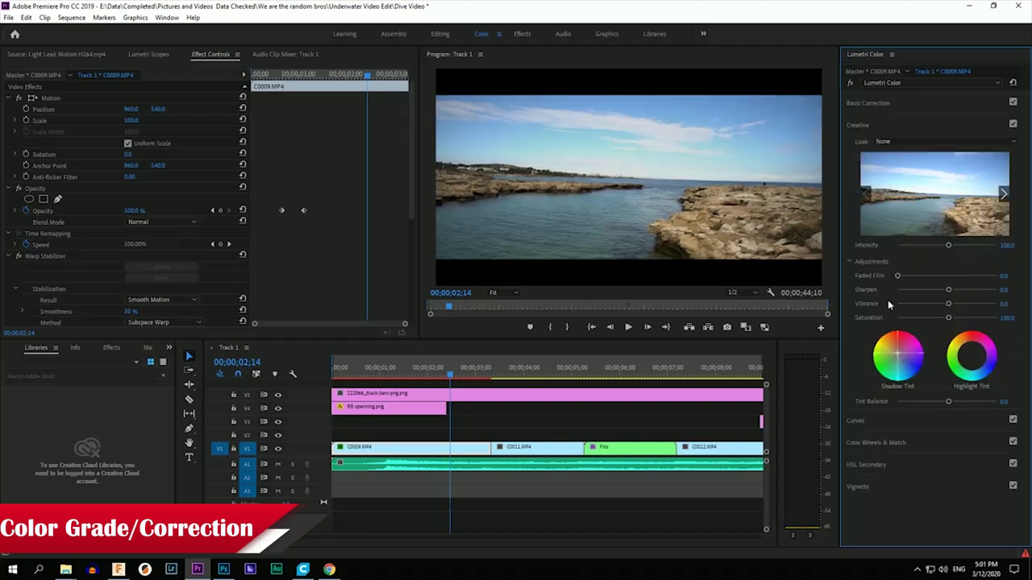
left_click(884, 420)
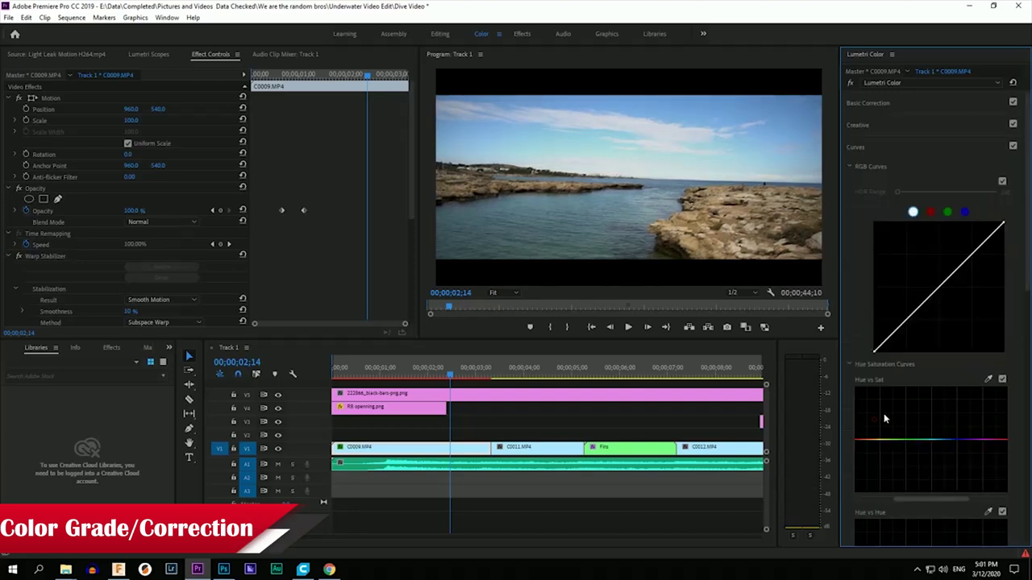
left_click(906, 324)
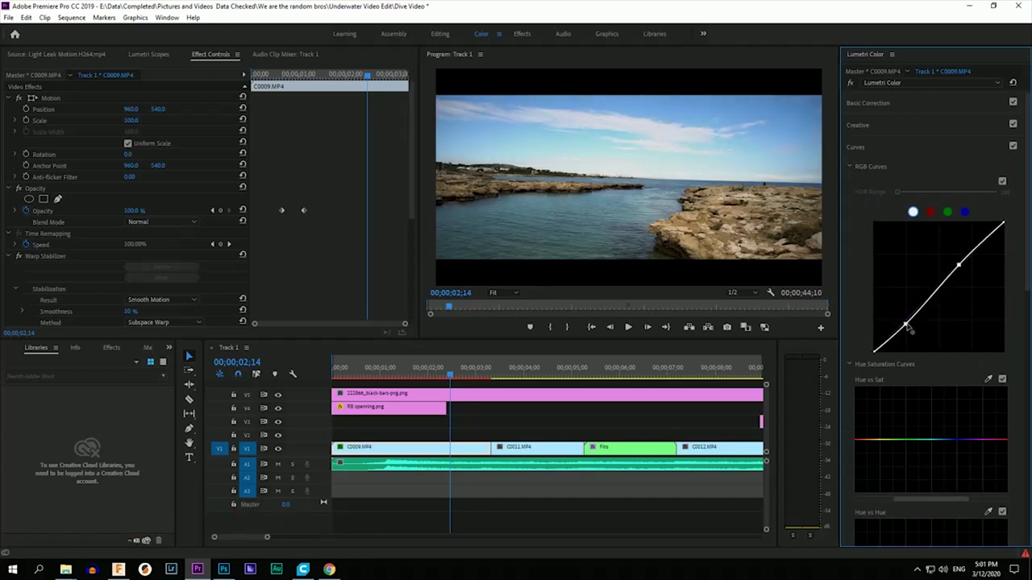
left_click_drag(908, 326, 910, 330)
Switch the Lumetri Color effect on C0009.MP4 off and on to compare the shot before and after grading
scroll(10, 217, "down", 5)
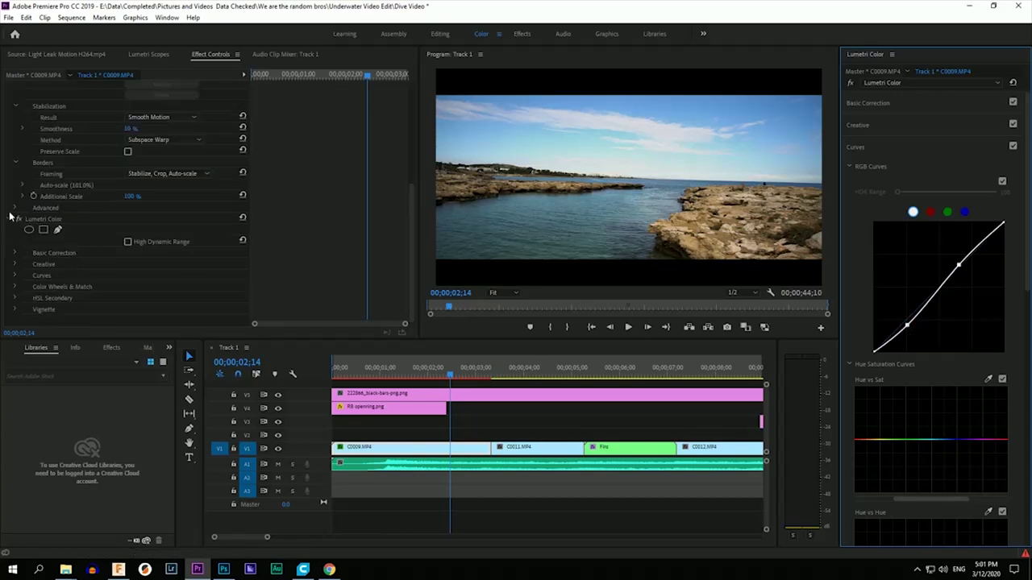
left_click(18, 219)
left_click(19, 219)
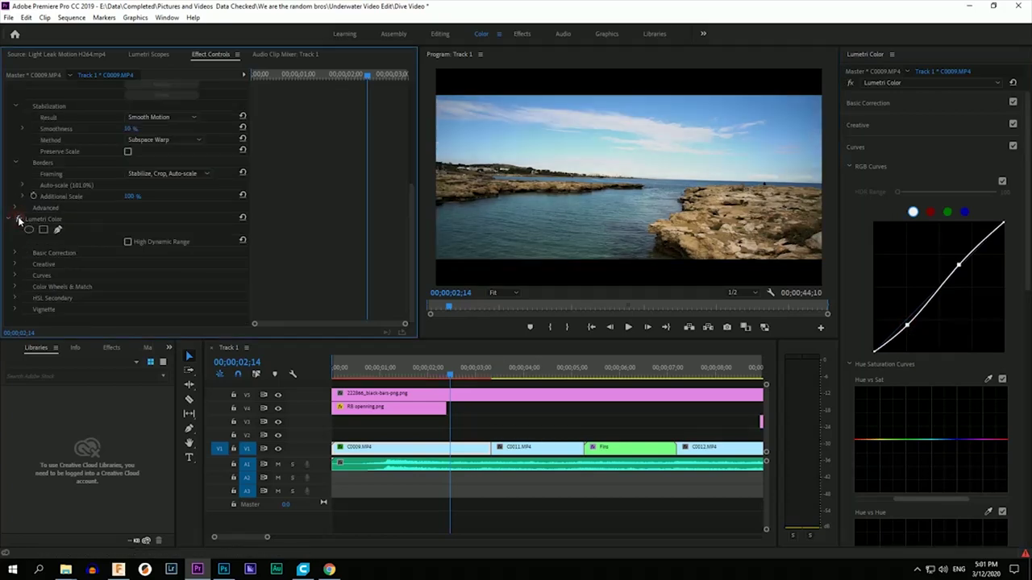
left_click(19, 220)
left_click(19, 220)
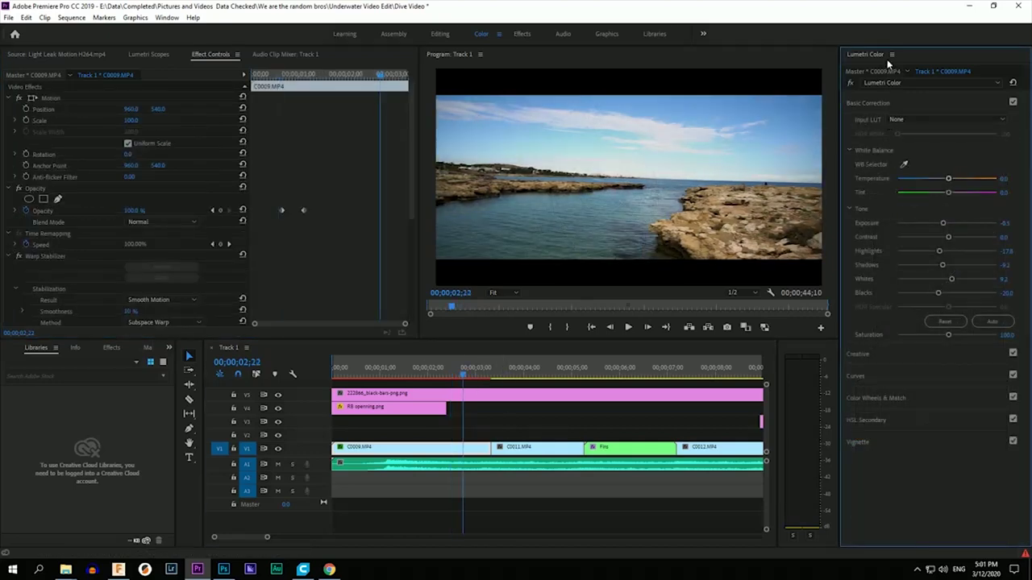
Export the grade of C0009.MP4 as a Lumetri look file named Out Shots on the Desktop
left_click(892, 54)
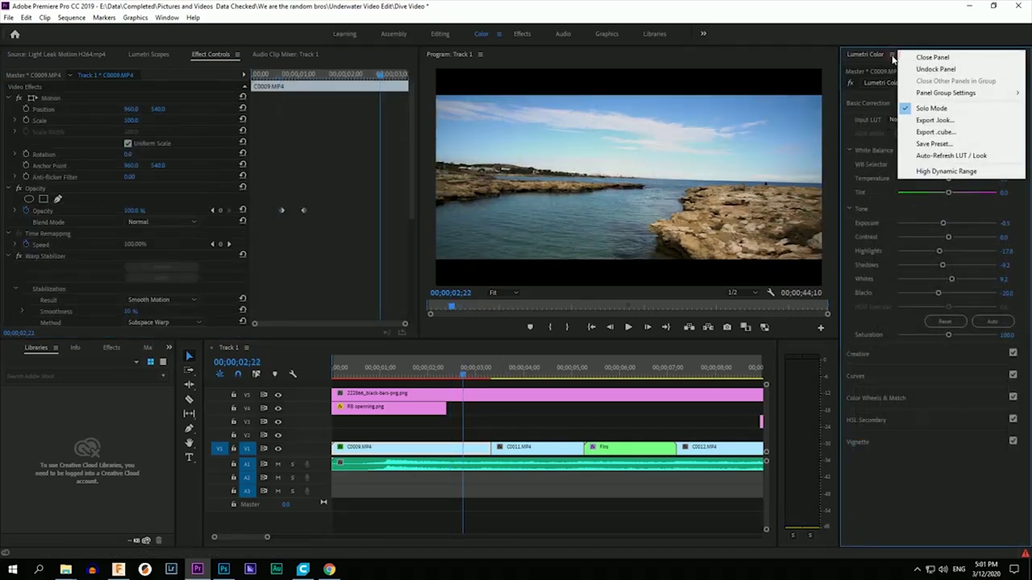
left_click(933, 120)
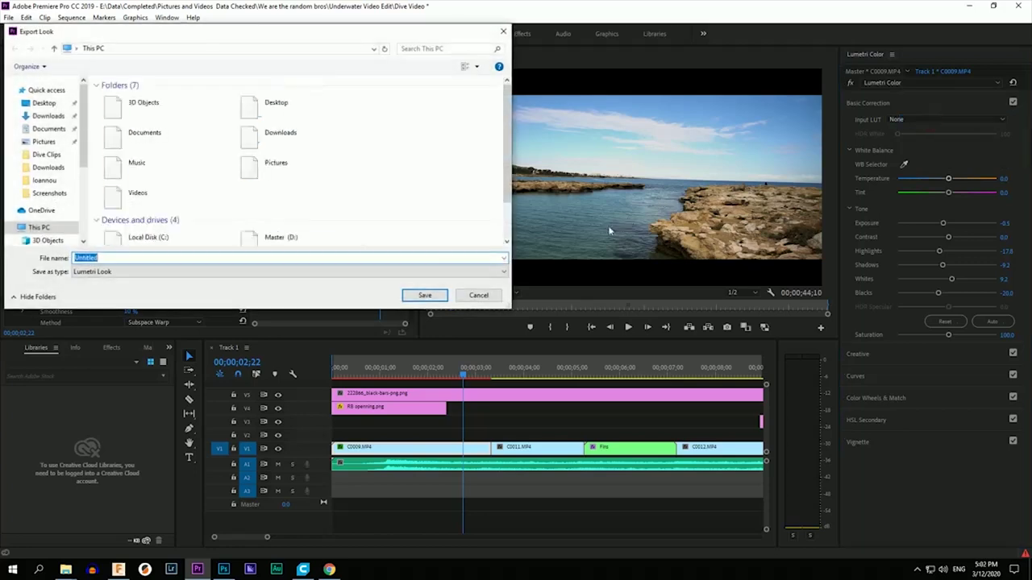
type("Out")
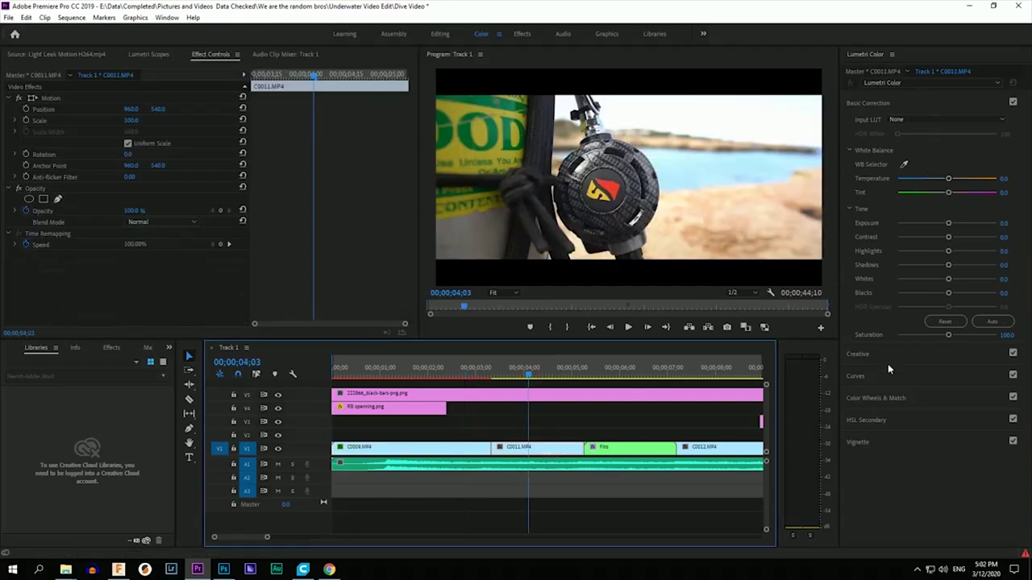
Apply the Out Shots look from the Desktop as the Creative look of C0011.MP4
left_click(888, 359)
left_click(904, 139)
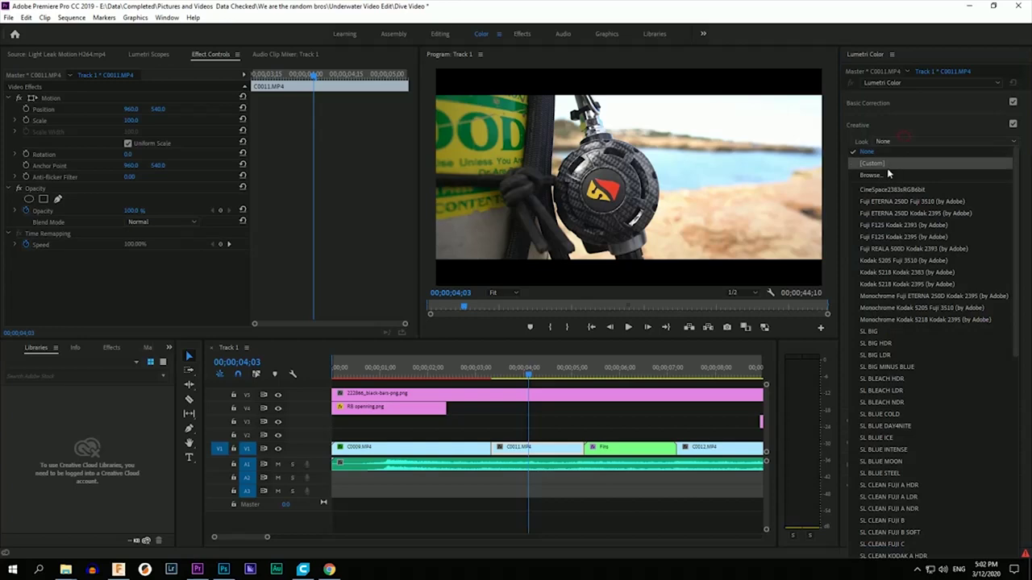
left_click(886, 172)
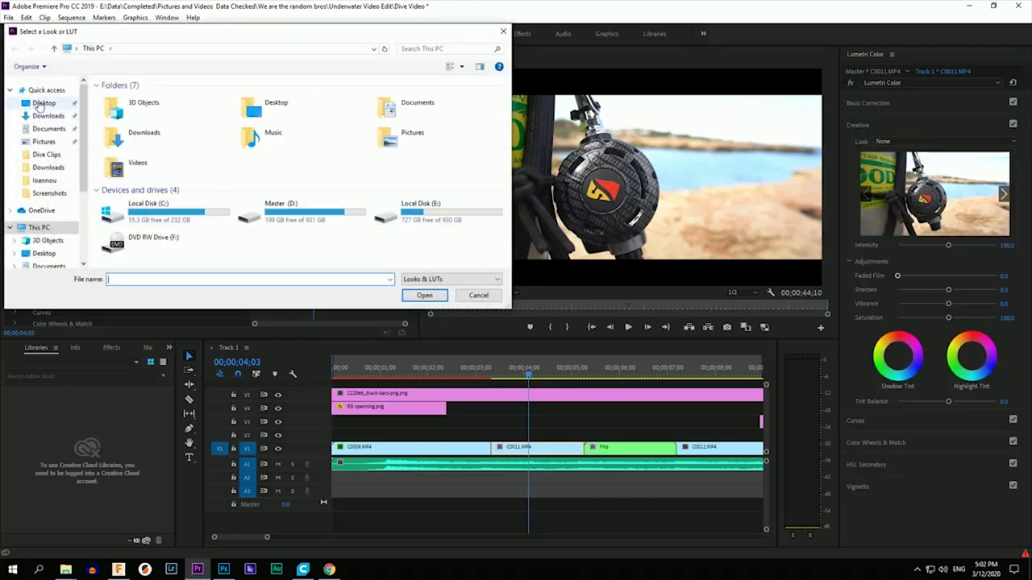
left_click(43, 103)
scroll(250, 211, "down", 3)
scroll(250, 211, "down", 2)
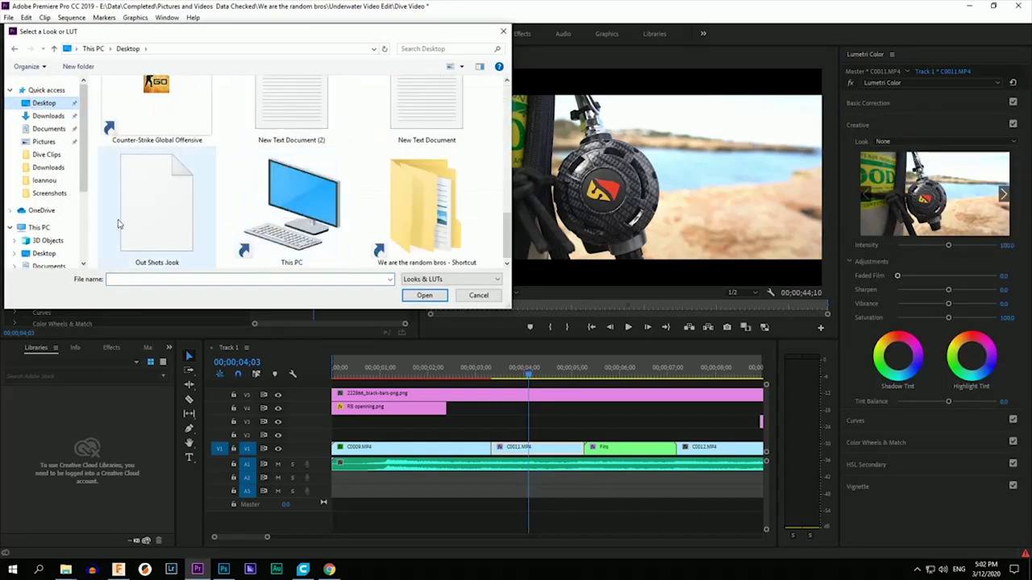
double_click(147, 218)
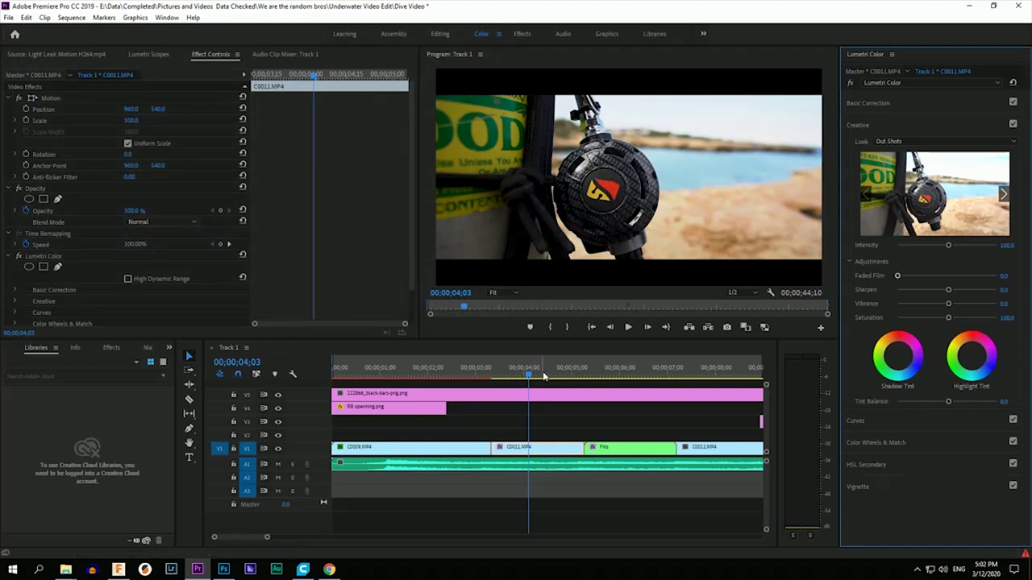
Apply the saved Out Shots look to the Fins clip
left_click(612, 371)
left_click(895, 141)
left_click(877, 178)
double_click(153, 224)
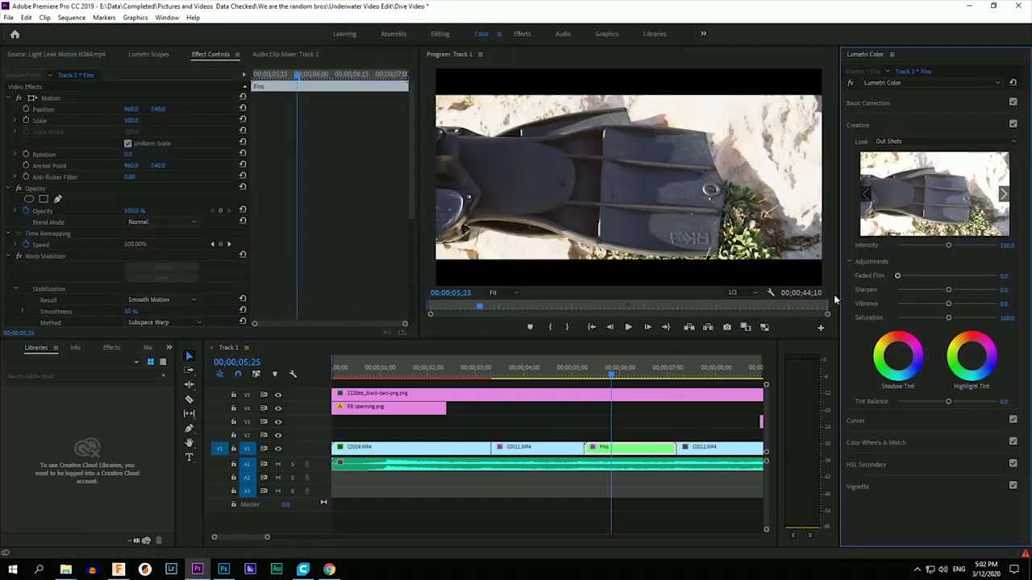
Lower the Fins clip's Highlights and Blacks, set Whites to -10.3, and compare the shot with Lumetri Color off and on
left_click(868, 102)
left_click_drag(948, 250, 939, 292)
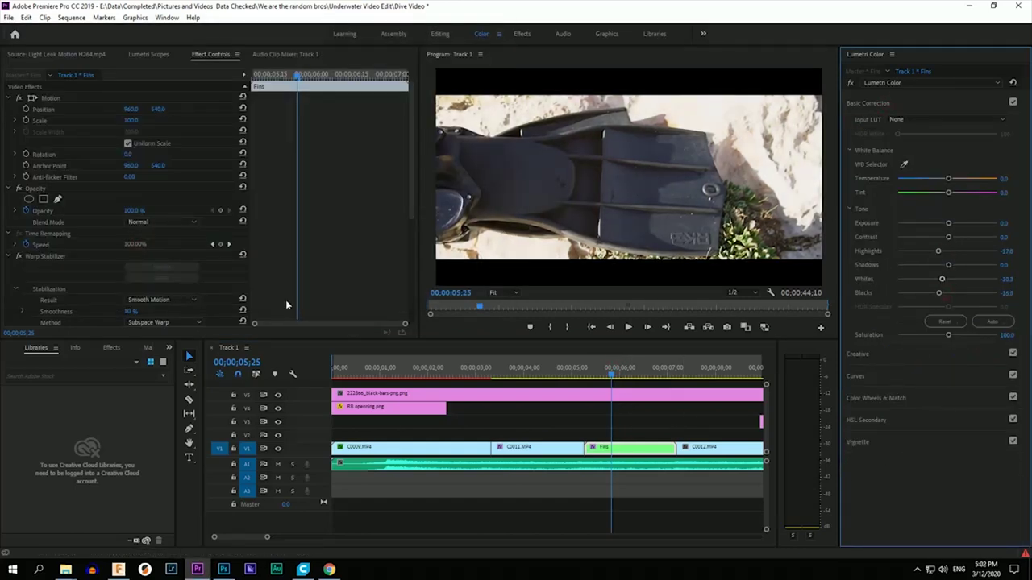
scroll(286, 305, "down", 4)
left_click(18, 252)
left_click(17, 252)
Apply the saved Out Shots look to C0012.MP4
left_click_drag(611, 374, 725, 375)
left_click(724, 448)
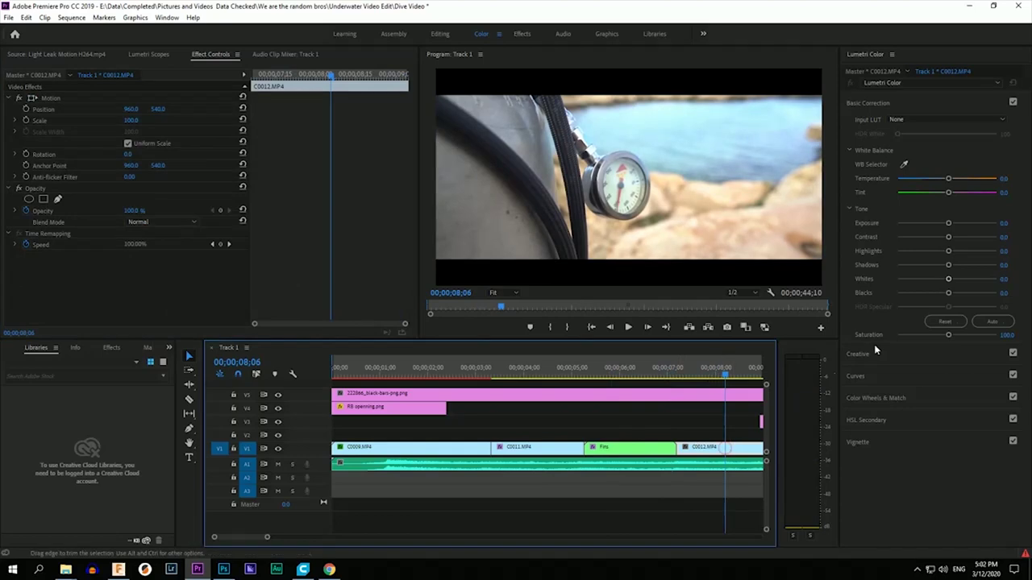
left_click(867, 353)
left_click(895, 141)
left_click(893, 177)
double_click(199, 228)
Correct the underwater clip C0004.MP4: Temperature -20.0, Exposure 0.5, Highlights -7.0, Shadows -5.9, Whites -3.8 and Blacks -36.2
left_click_drag(251, 537, 256, 537)
left_click(535, 373)
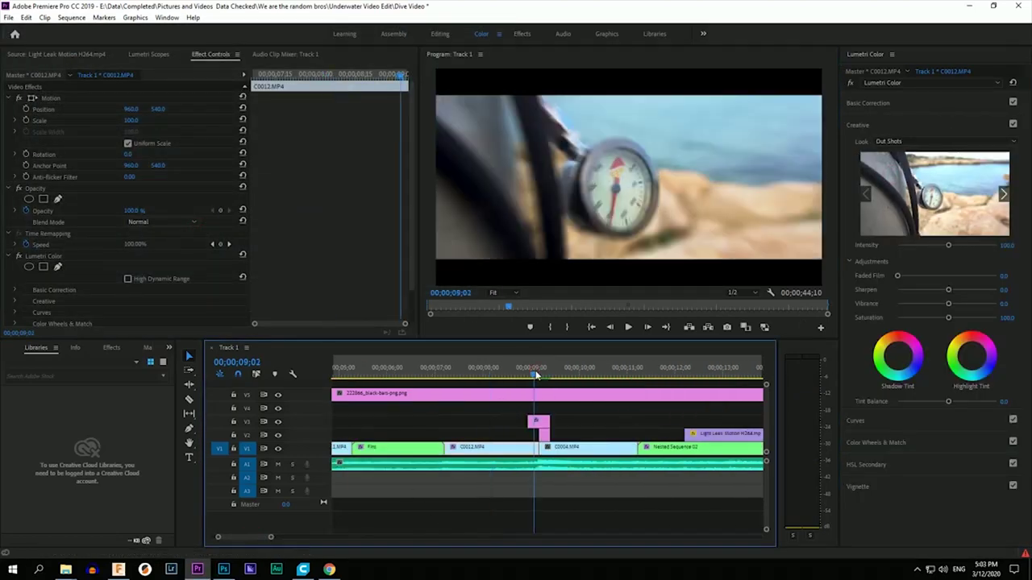
left_click_drag(535, 374, 636, 374)
left_click_drag(636, 375, 614, 375)
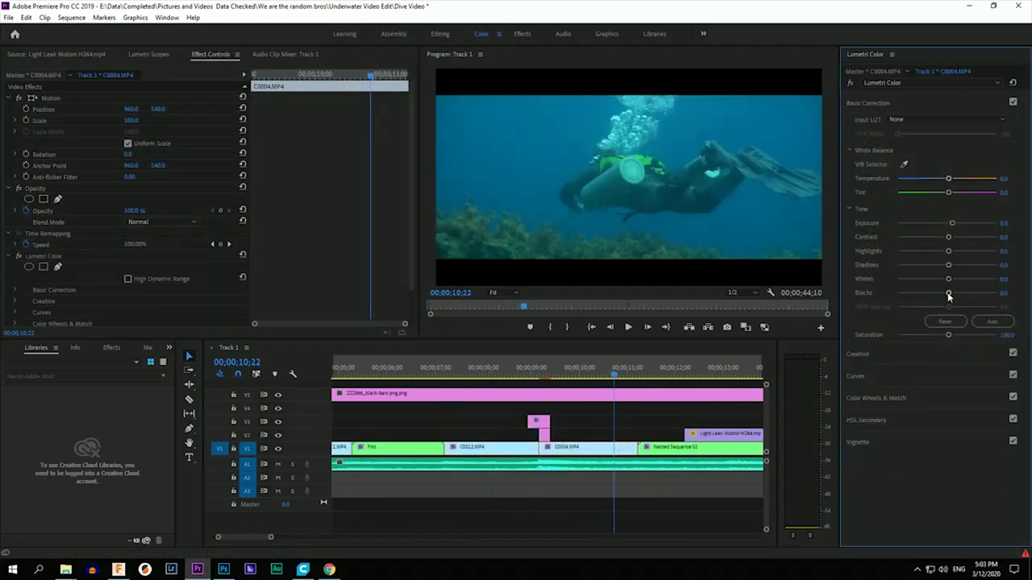
left_click_drag(948, 292, 929, 294)
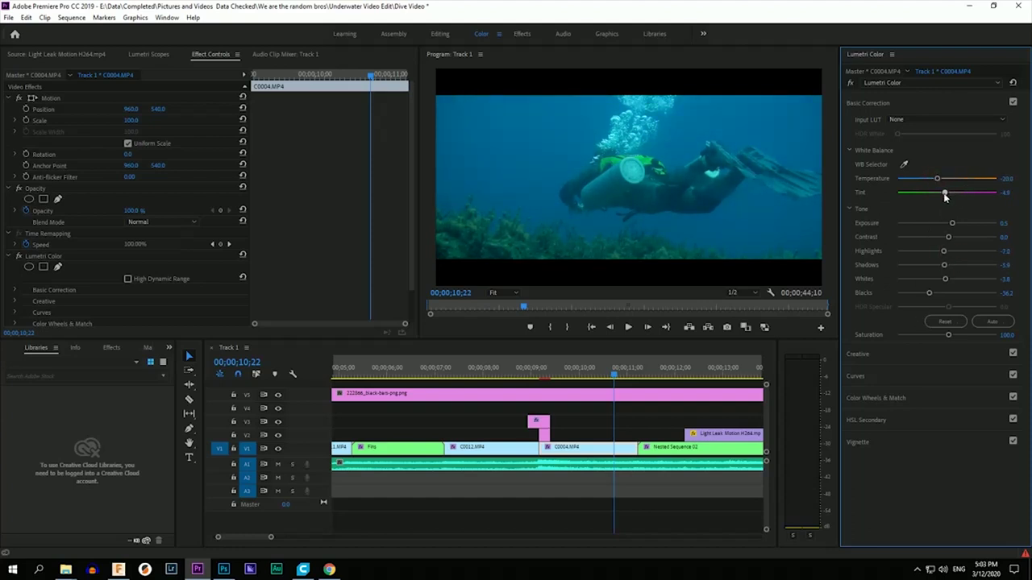
Shape the master RGB curve of C0004.MP4 into a gentle S with raised highlights and lowered shadows
left_click(913, 352)
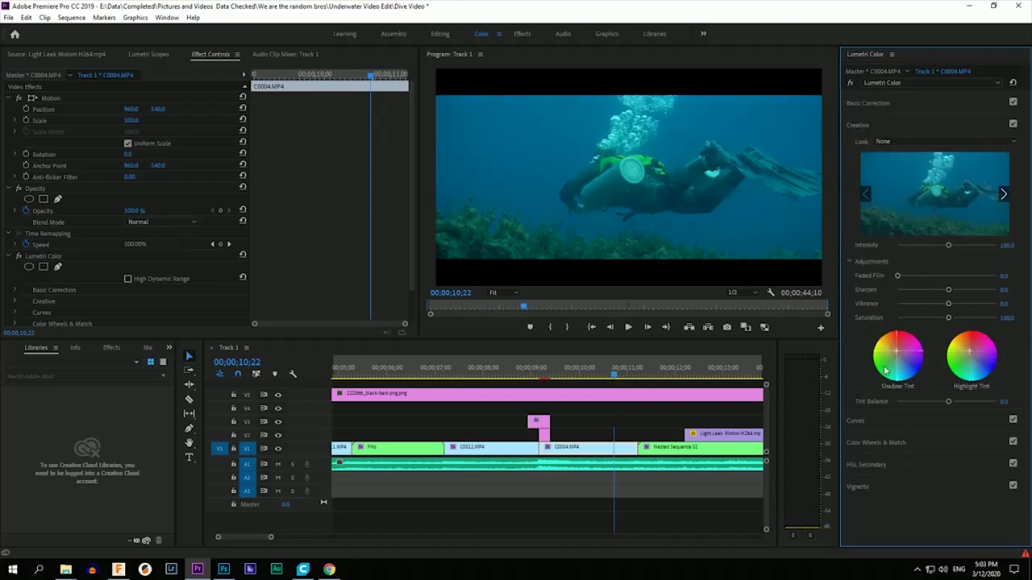
left_click(908, 418)
left_click_drag(961, 264, 964, 258)
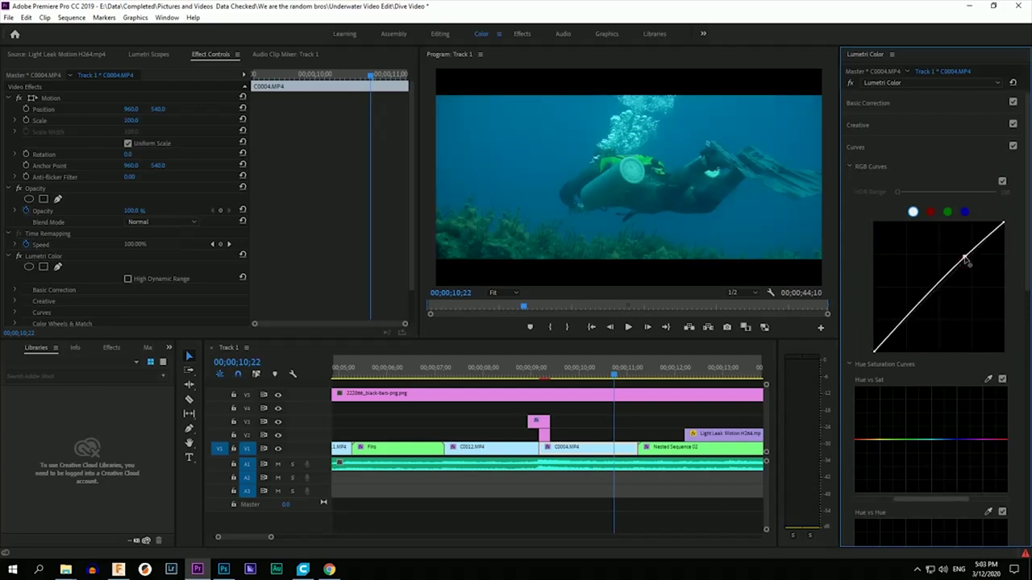
left_click_drag(918, 307, 909, 322)
Try bending the red curve of C0004.MP4 and sampling its white balance from the diver shot
left_click(930, 212)
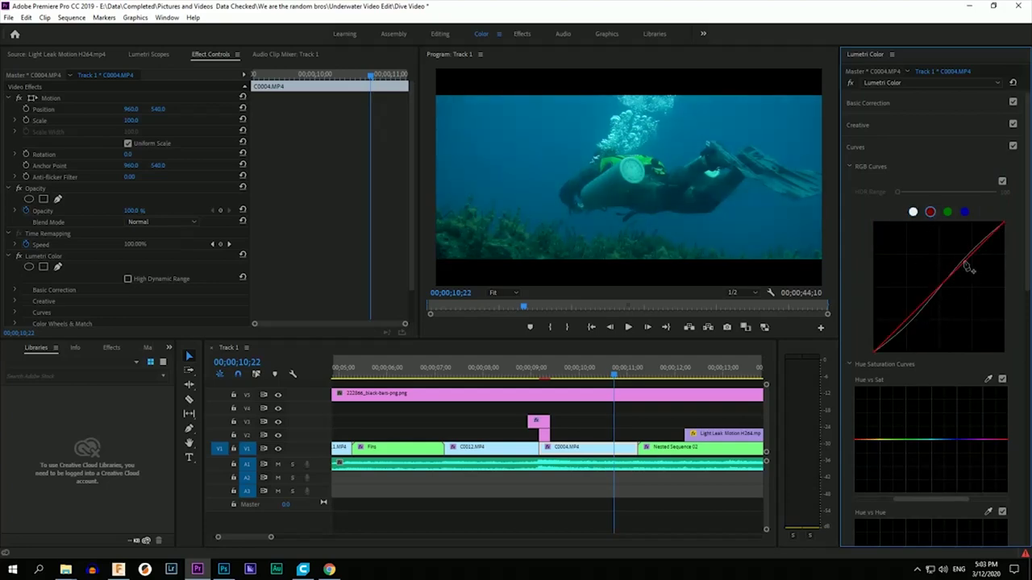
left_click_drag(969, 258, 978, 292)
left_click(867, 103)
left_click(648, 167)
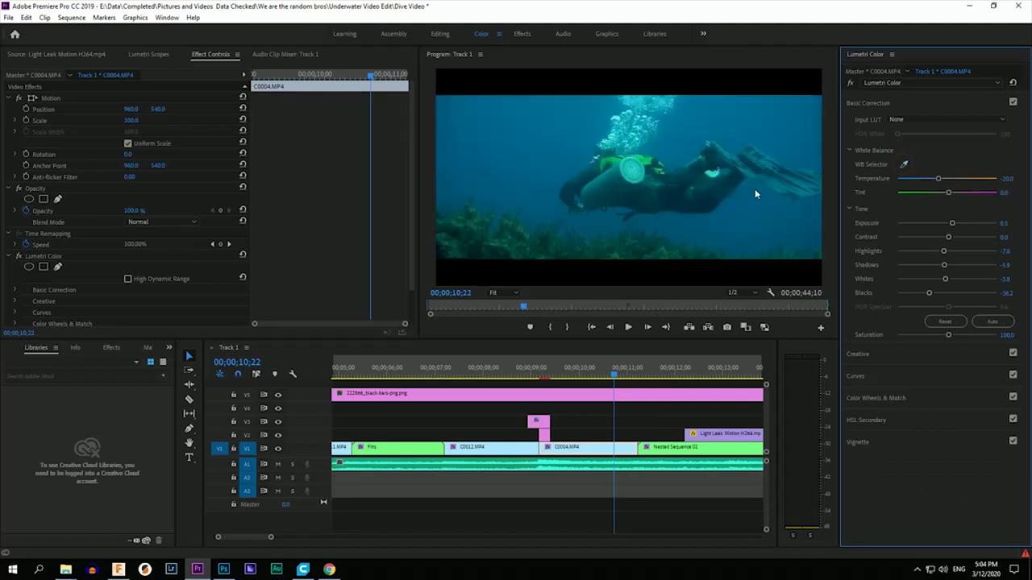
Try reshaping the midtones and shadows of the blue RGB curve on C0004.MP4
left_click(857, 376)
left_click(964, 212)
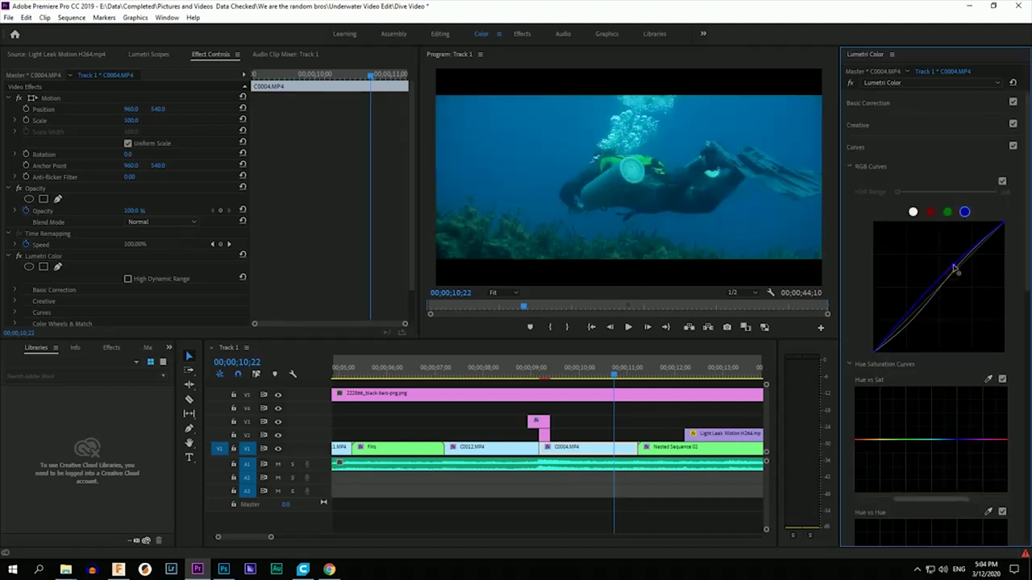
left_click_drag(919, 312, 914, 317)
left_click_drag(965, 260, 942, 285)
left_click(964, 212)
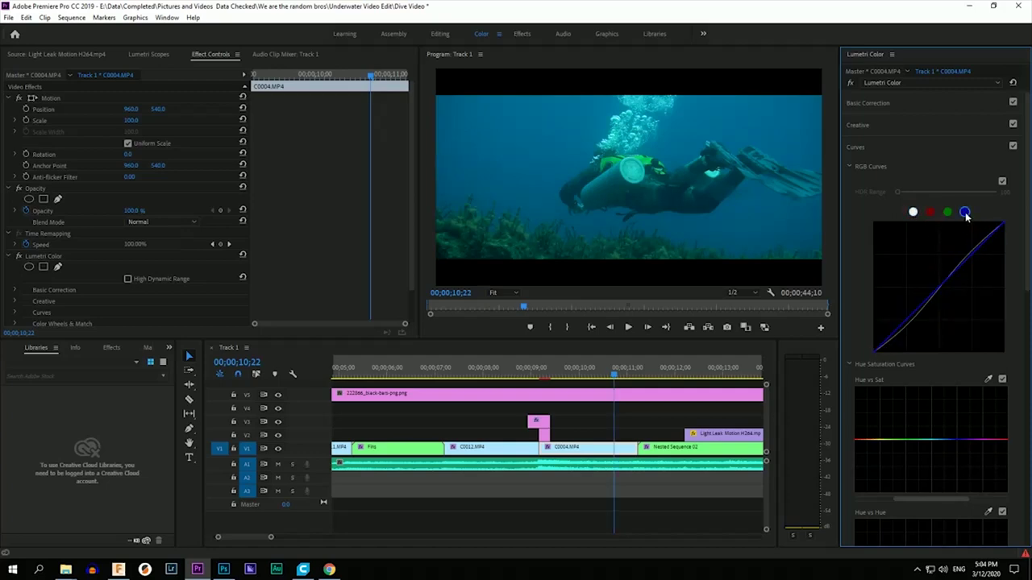
Add a magenta control point to the Hue vs Sat curve and a blue one to the Hue vs Hue curve of C0004.MP4
scroll(917, 374, "down", 1)
left_click_drag(999, 374, 989, 380)
scroll(935, 434, "down", 1)
scroll(936, 436, "down", 1)
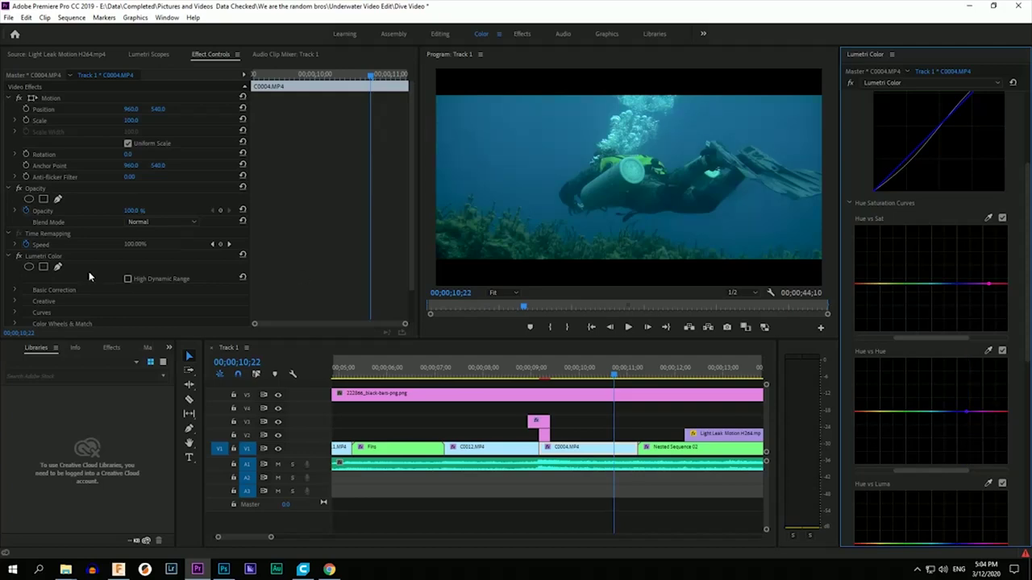
scroll(975, 379, "down", 1)
Raise the Exposure of C0004.MP4 to 0.6 and lower its Blacks to about -41
scroll(975, 374, "up", 10)
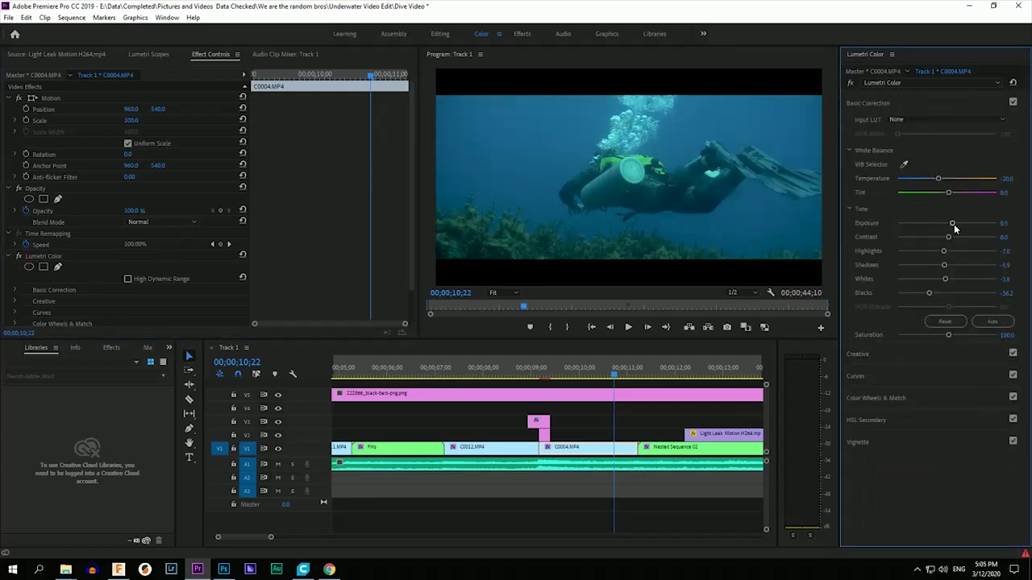
left_click_drag(956, 229, 954, 228)
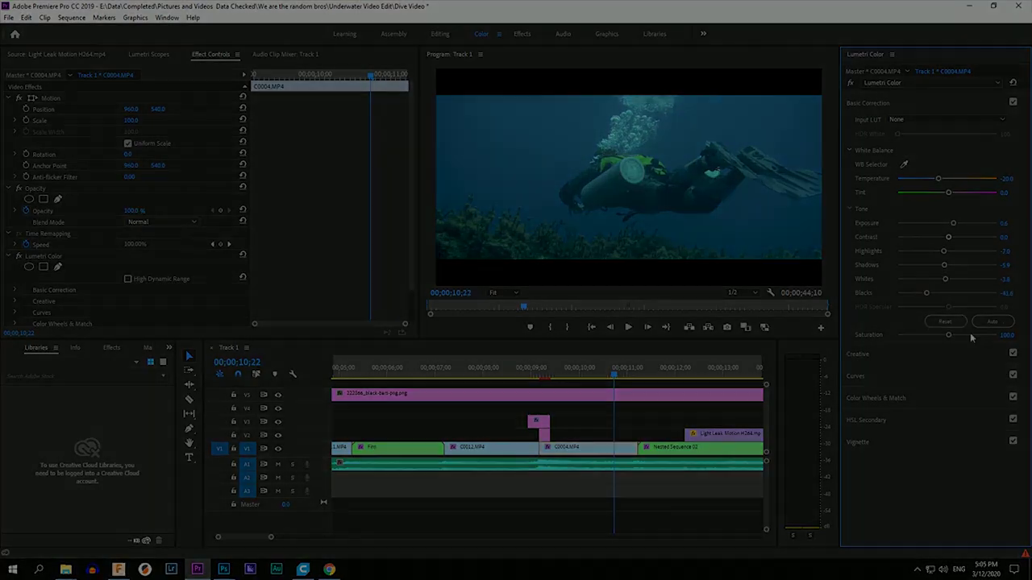